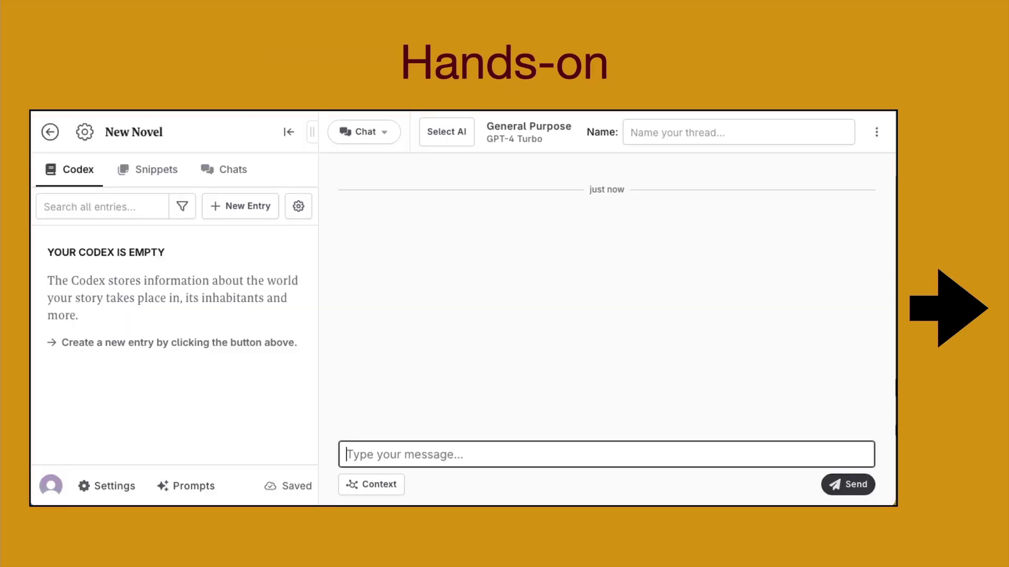
# - Leave the slideshow, open The Call of the Wild, and view its Snippets, then its empty Chats list
pyautogui.press('super+Tab')
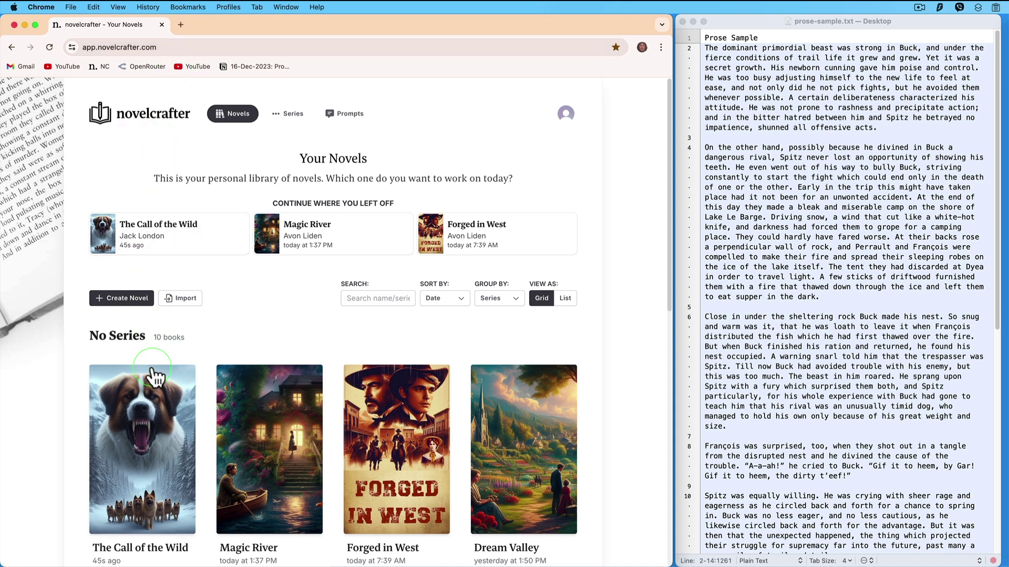
pyautogui.click(141, 396)
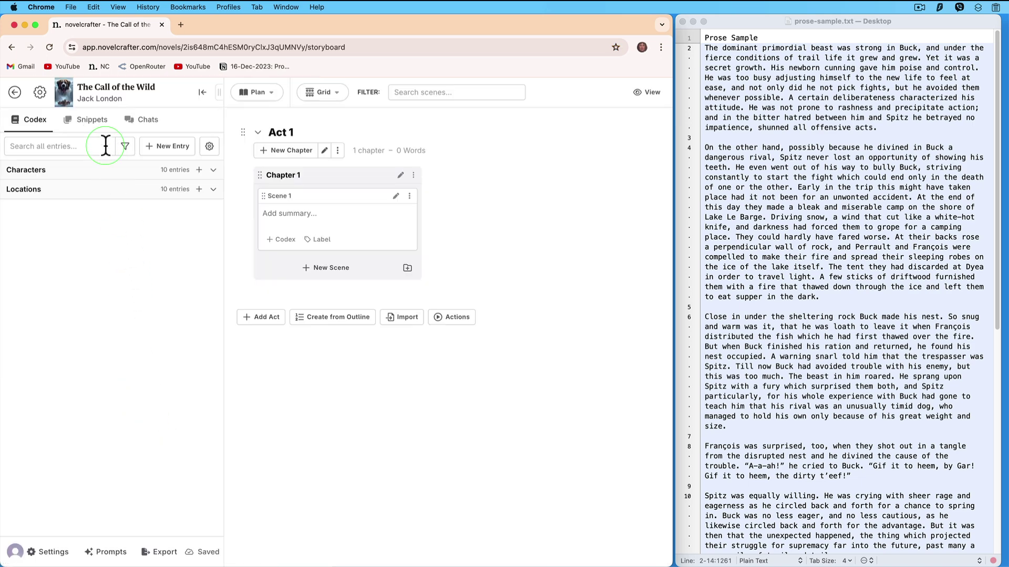
pyautogui.click(98, 126)
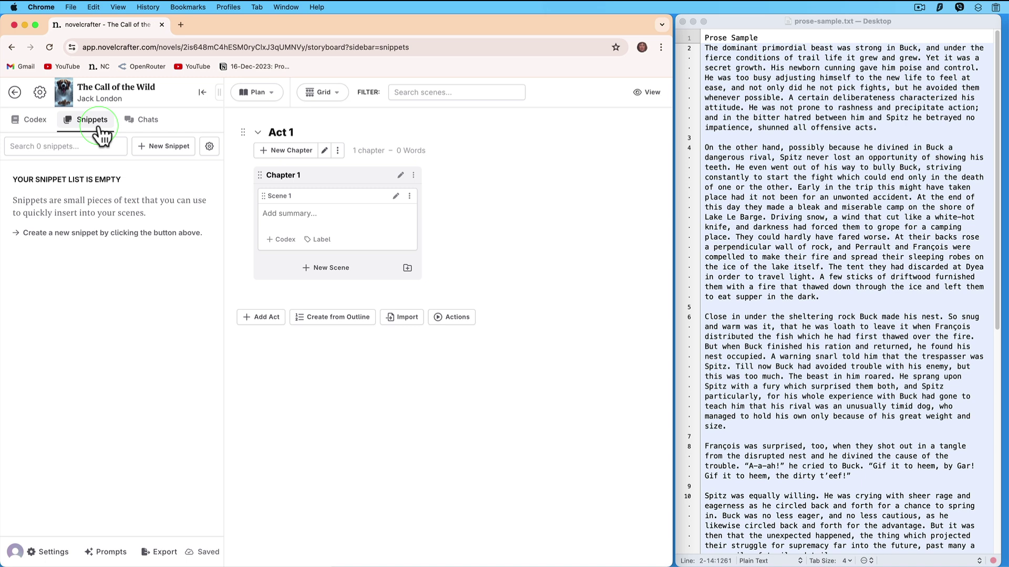
pyautogui.click(148, 124)
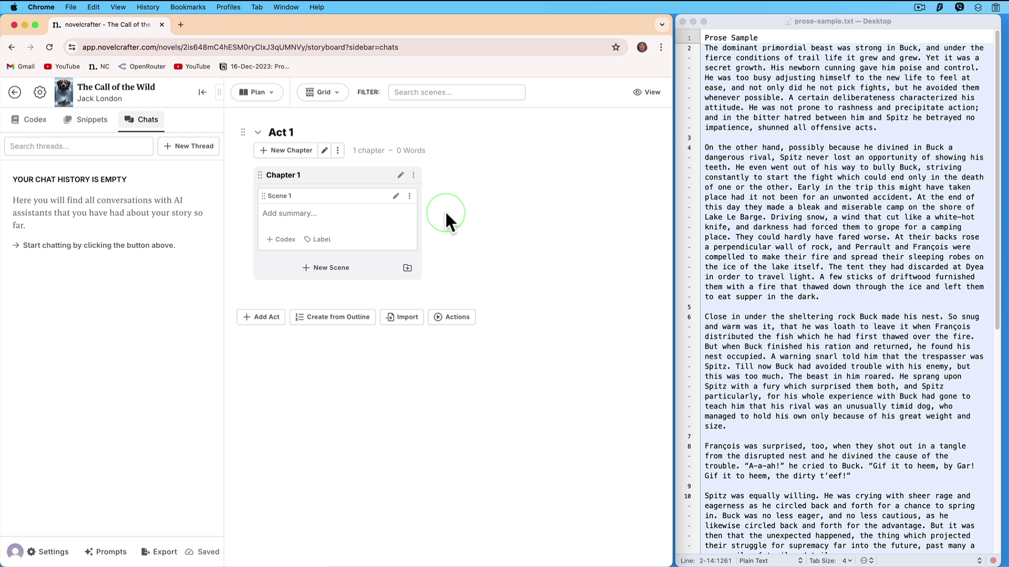
# - In the Codex, view the Curly character entry, then open the Lake Bennett location entry
pyautogui.click(35, 123)
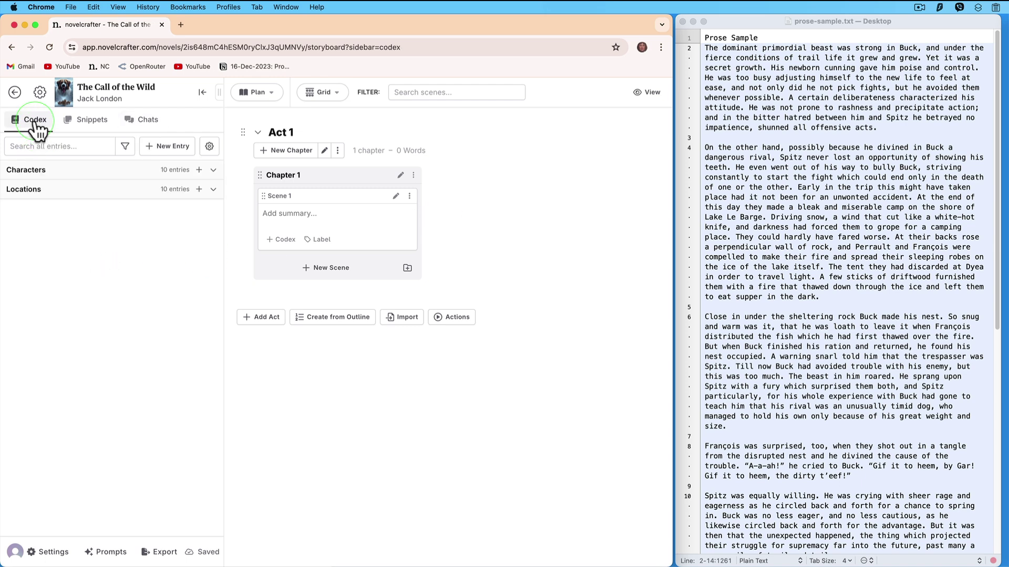
pyautogui.click(215, 172)
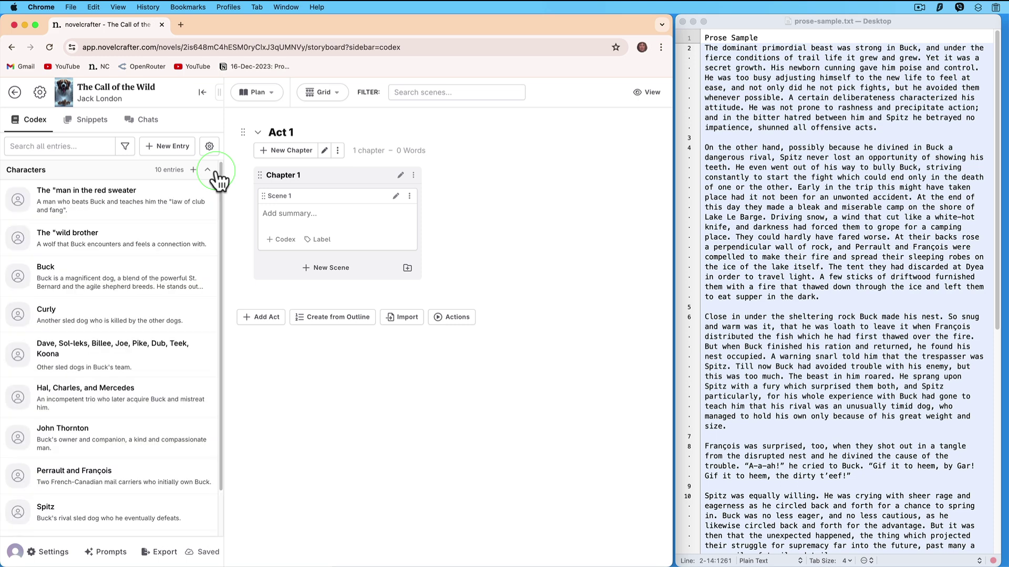
pyautogui.click(175, 319)
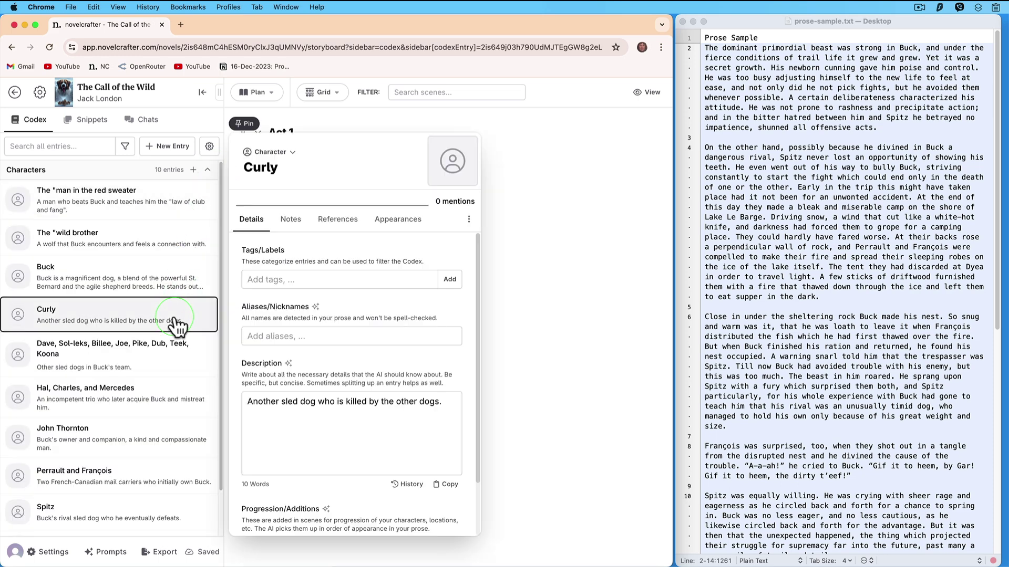
pyautogui.click(344, 418)
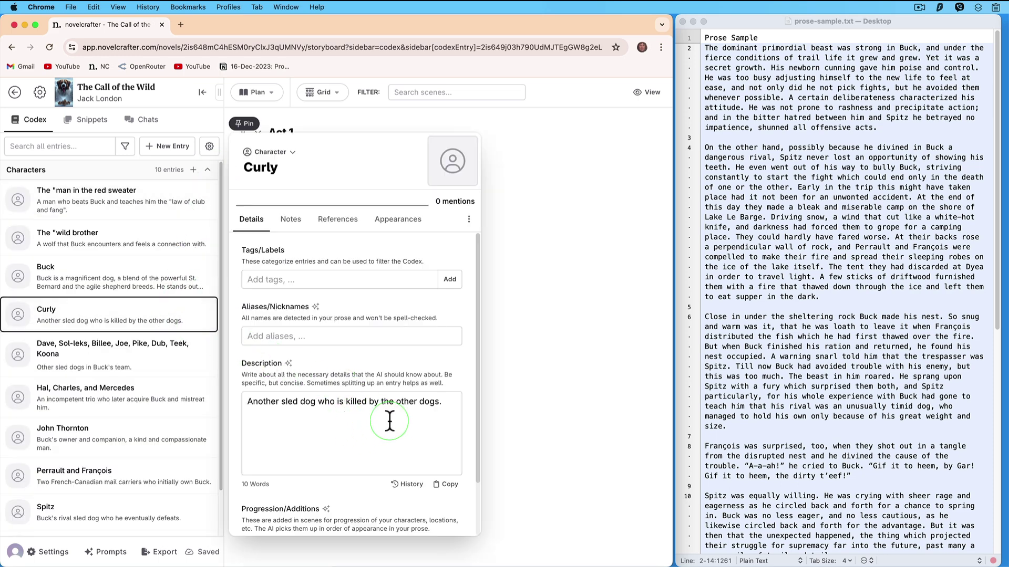
pyautogui.click(209, 171)
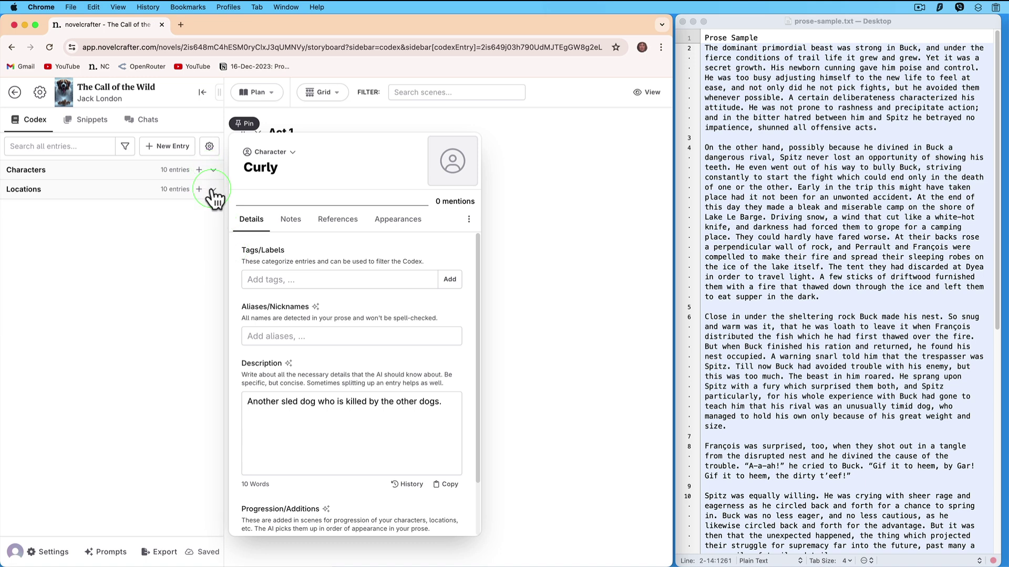
pyautogui.click(211, 189)
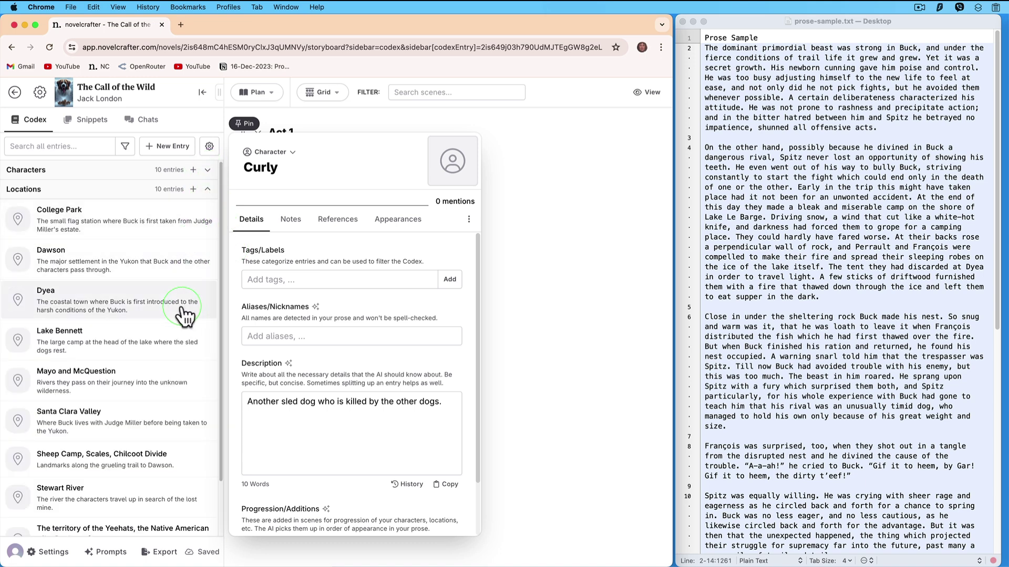
pyautogui.click(183, 342)
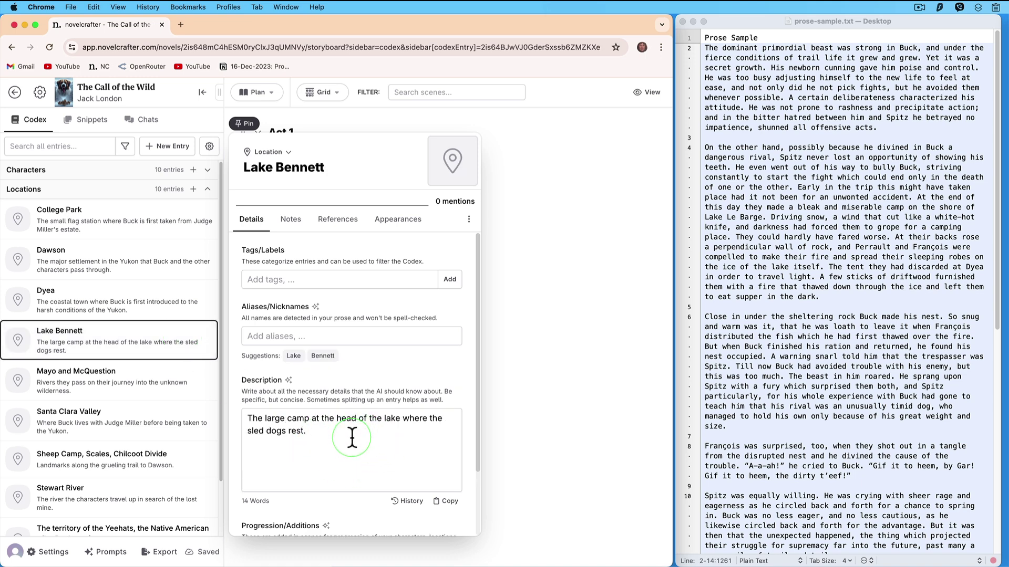
pyautogui.click(209, 188)
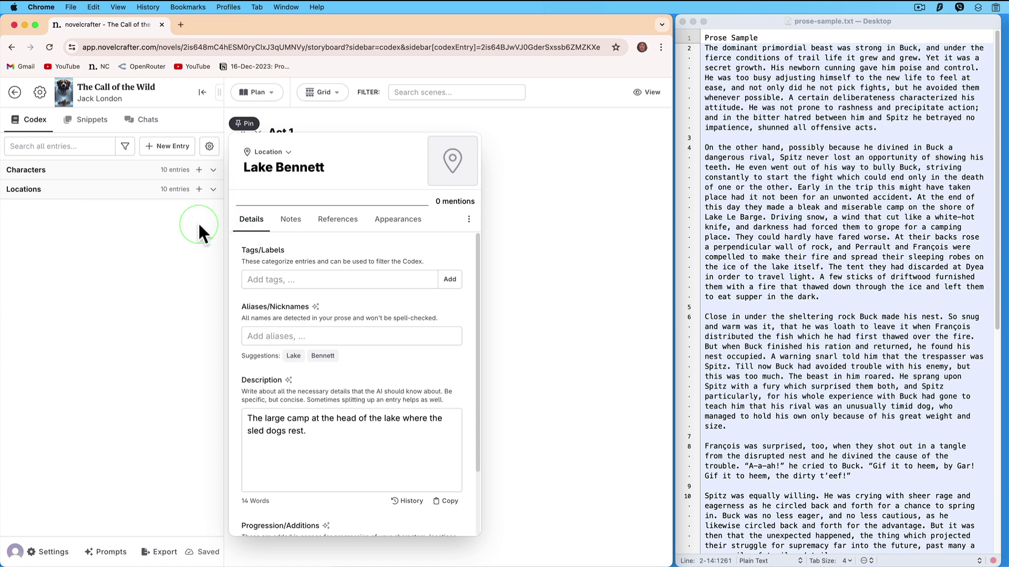
# - Close the Lake Bennett entry and scroll through prose-sample.txt in TextMate
pyautogui.click(503, 326)
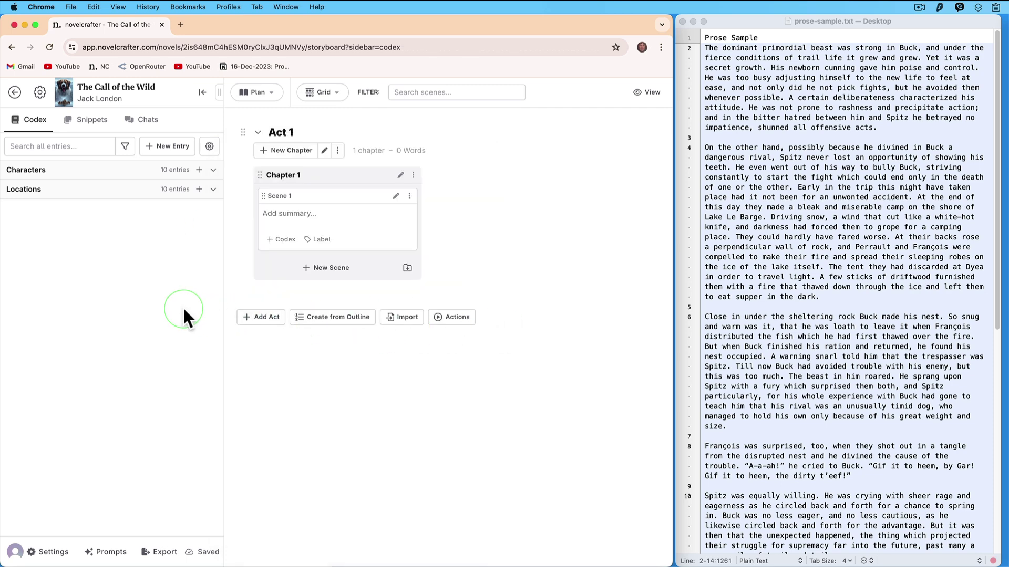
pyautogui.click(738, 17)
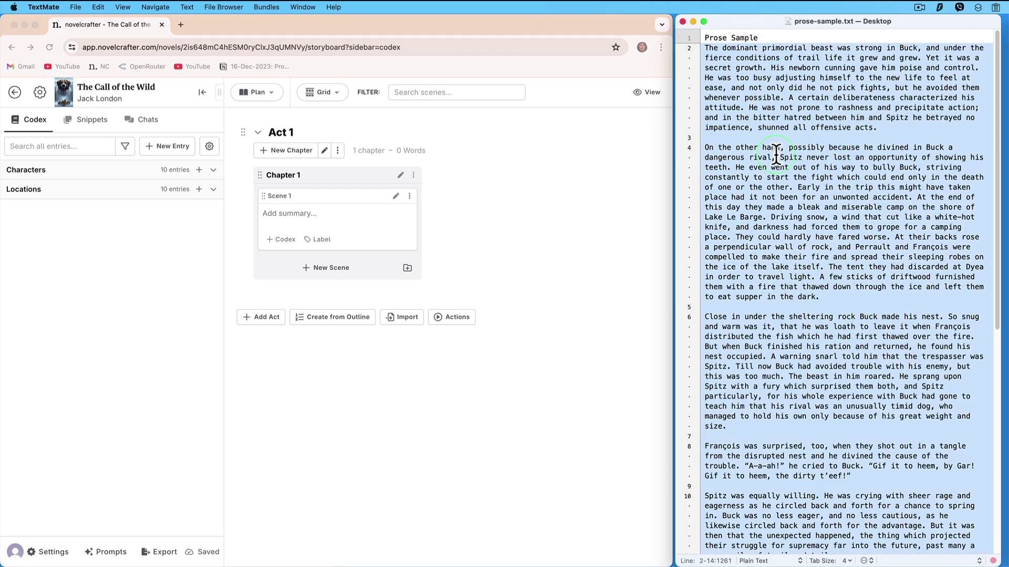
pyautogui.scroll(-12, 776, 157)
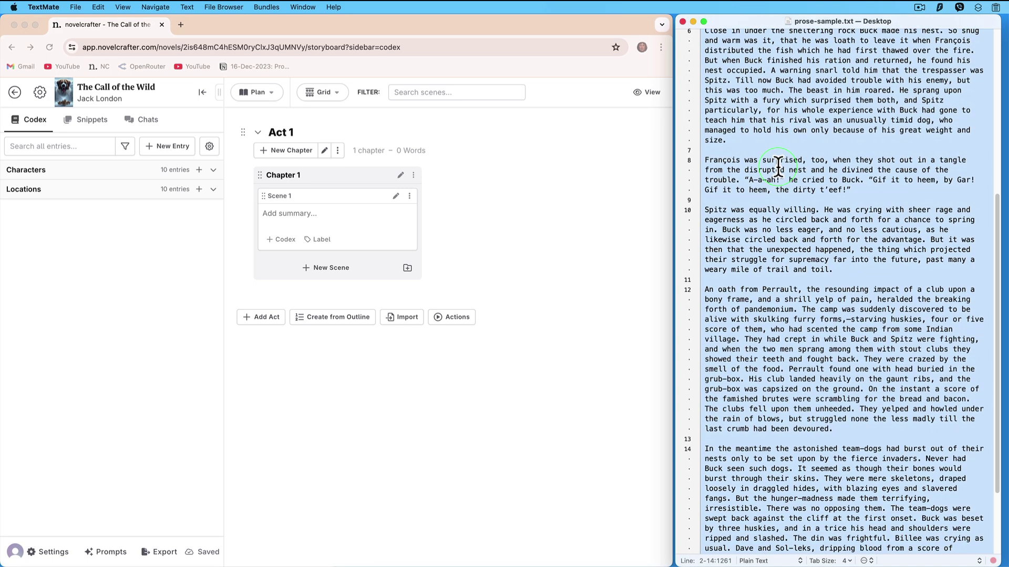
pyautogui.scroll(12, 779, 173)
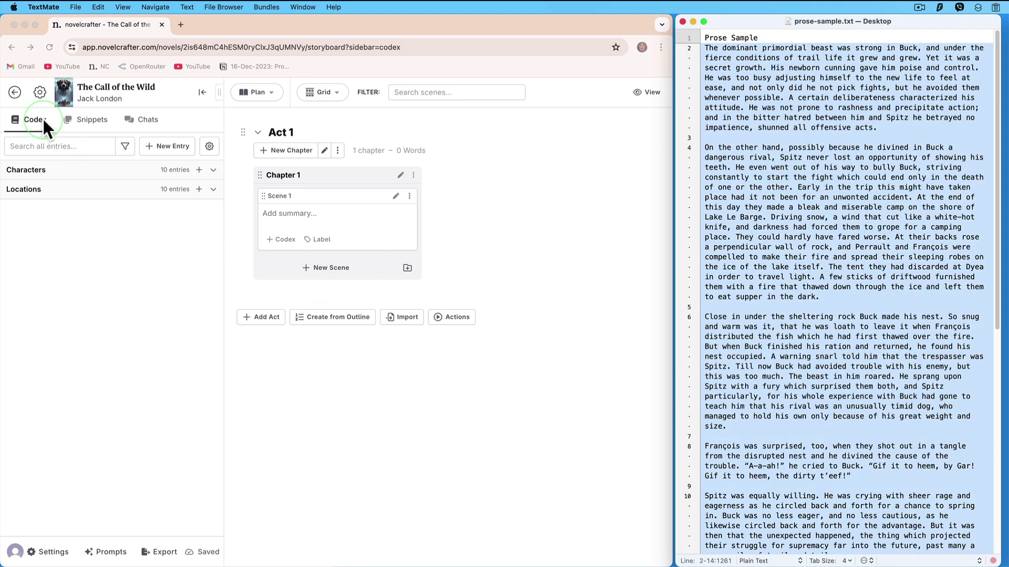
# - Quick-create a Style Guide codex entry with the description 'no adverbs'
pyautogui.click(166, 141)
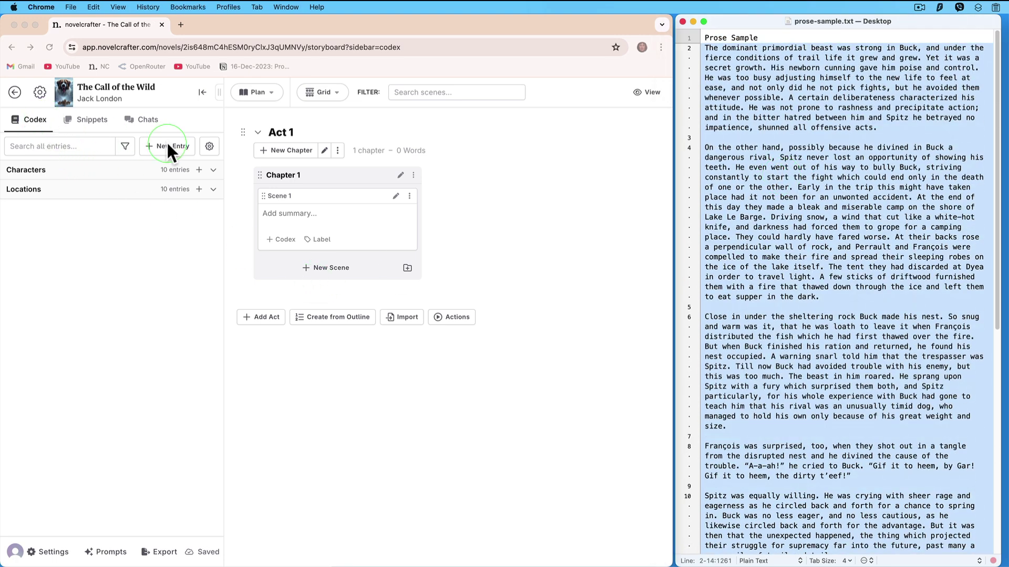
pyautogui.click(168, 147)
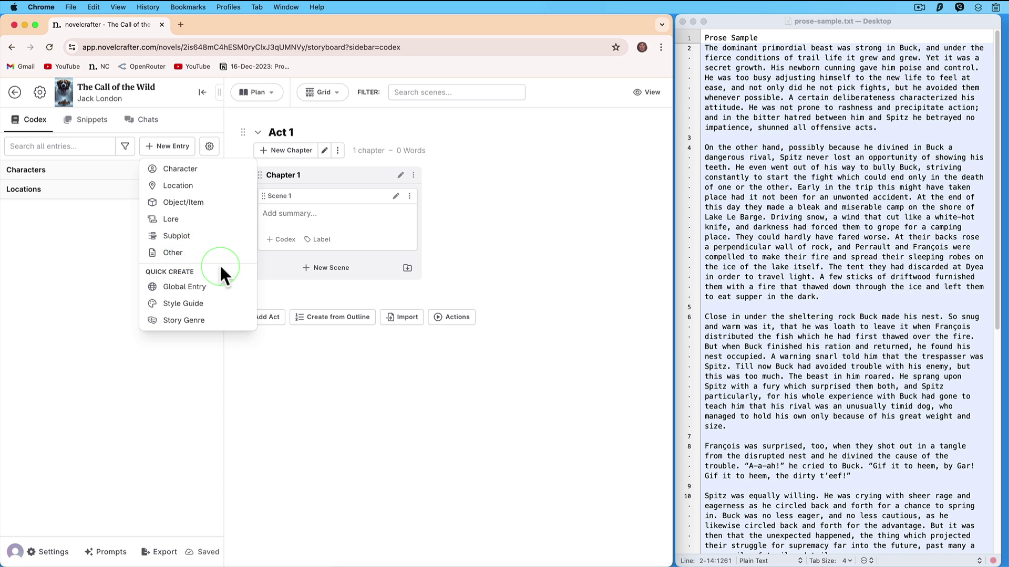
pyautogui.click(214, 305)
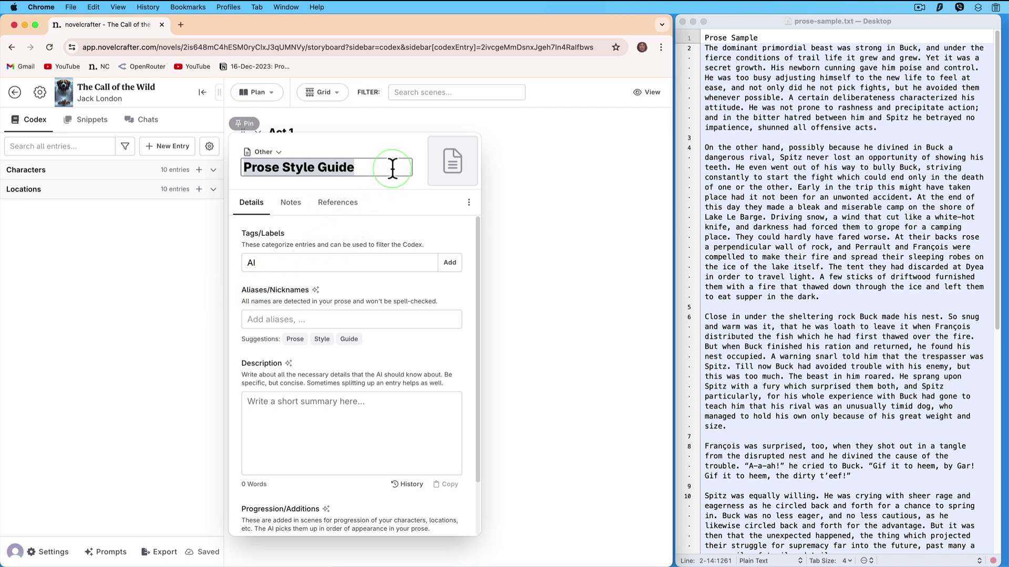
pyautogui.click(314, 410)
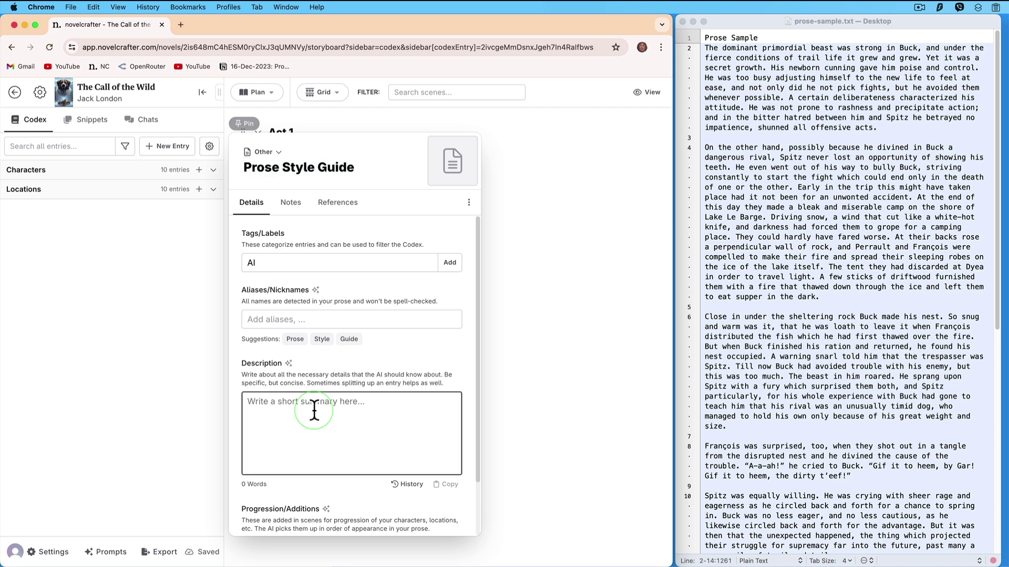
pyautogui.write('no')
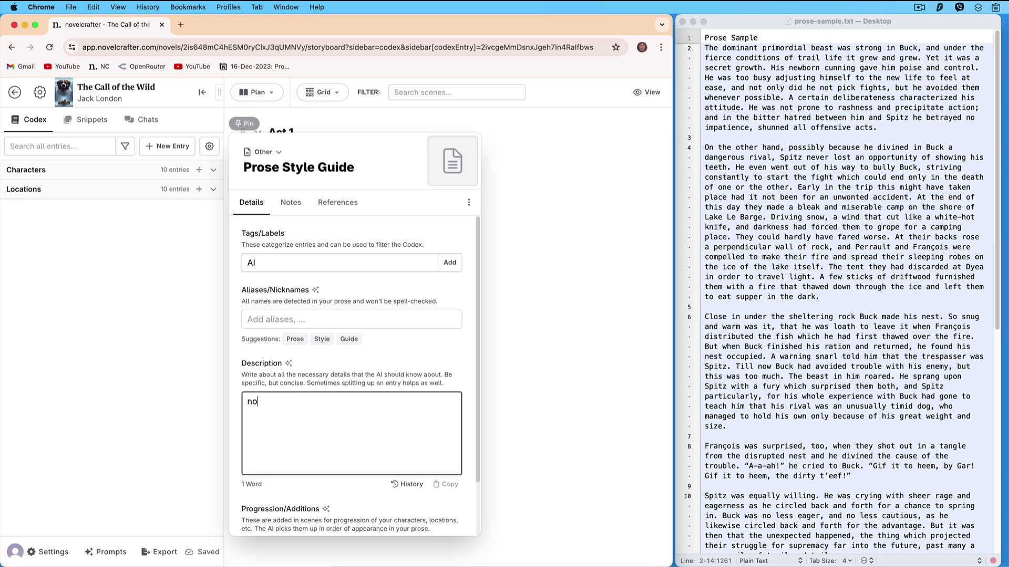
pyautogui.write(' adverbs')
# - Set the Prose Style Guide's references to Always include and Don't automatically track, then close it
pyautogui.click(343, 212)
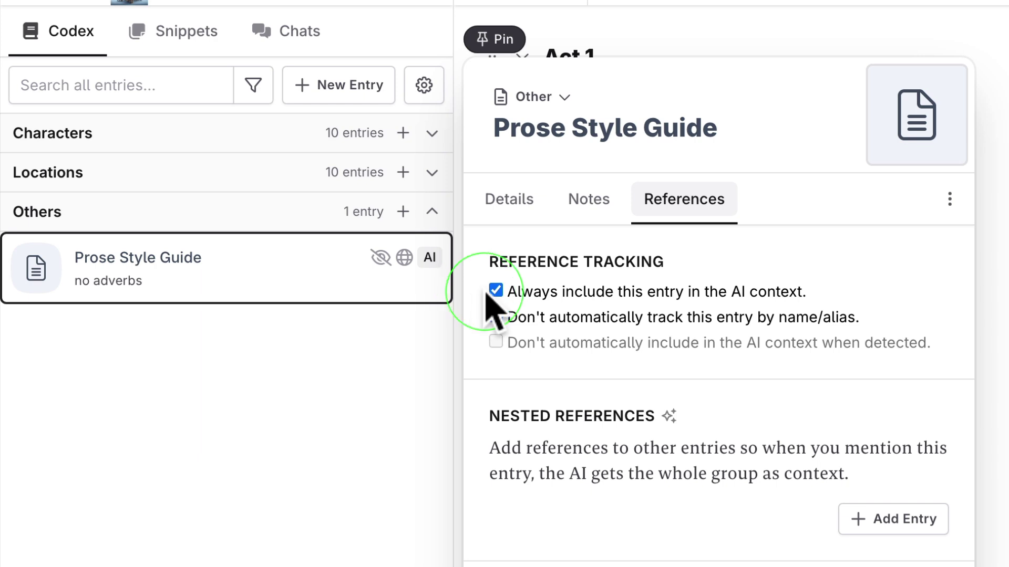
pyautogui.click(496, 291)
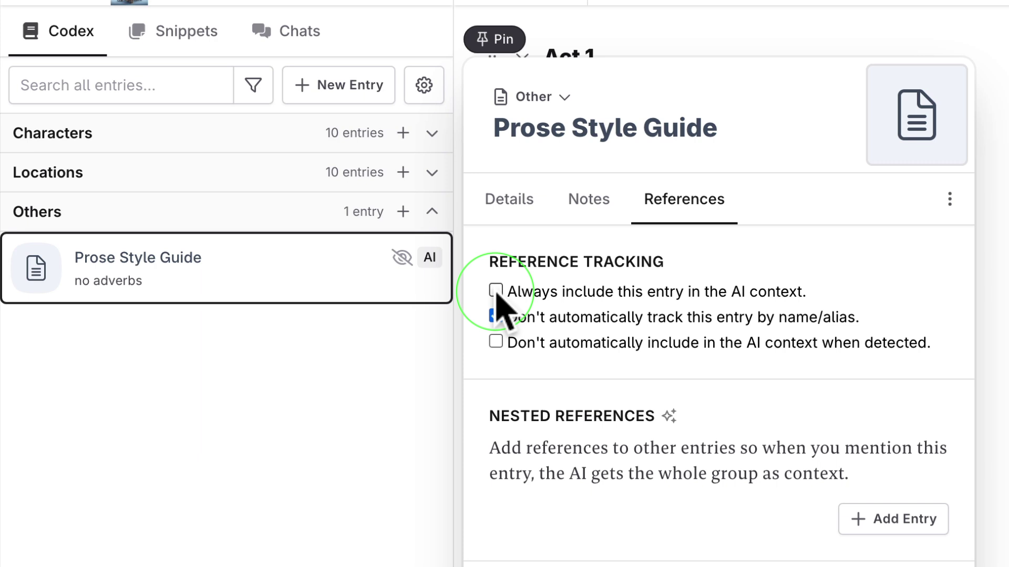
pyautogui.click(496, 291)
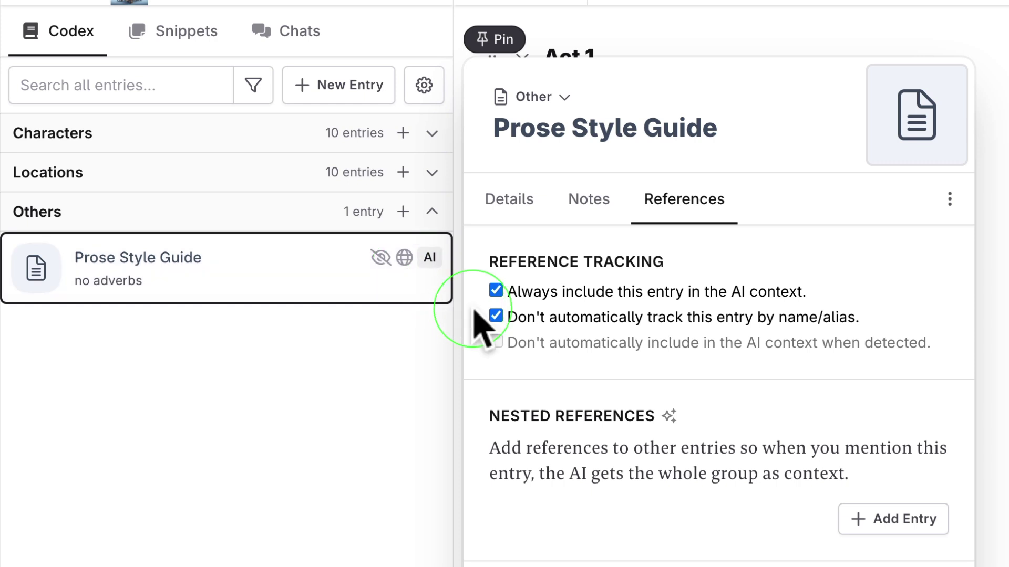
pyautogui.click(496, 316)
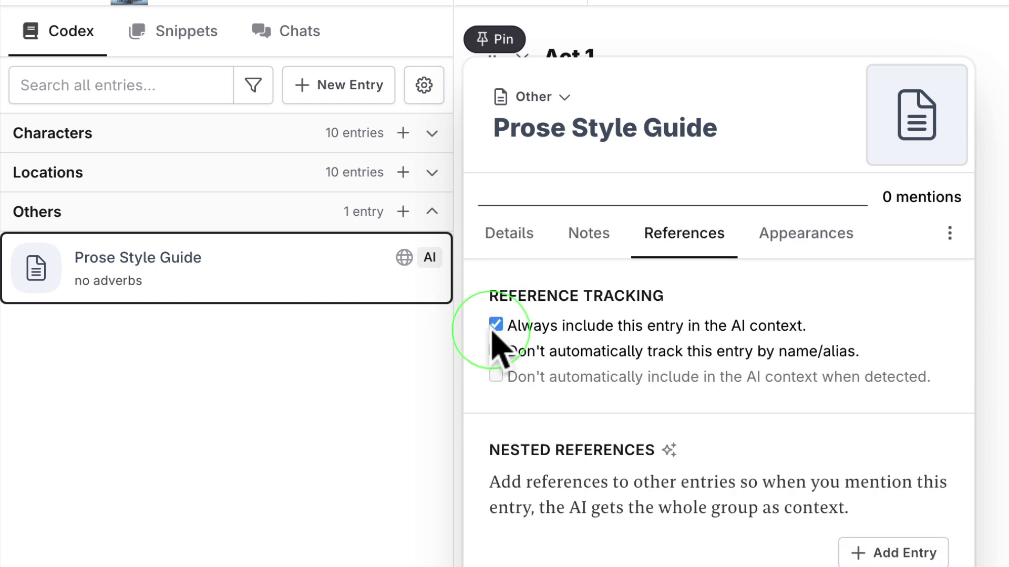
pyautogui.click(496, 351)
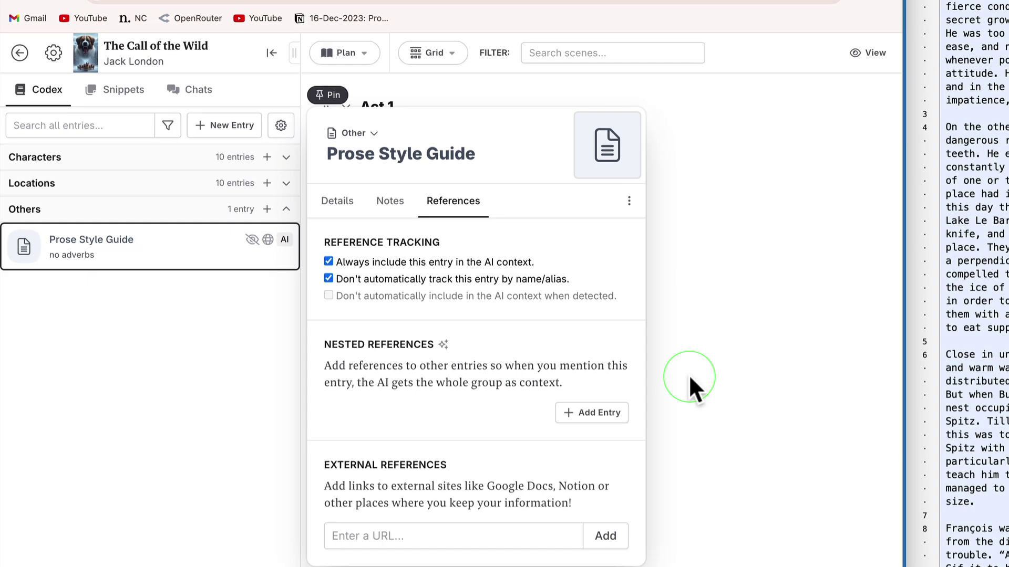
pyautogui.click(690, 381)
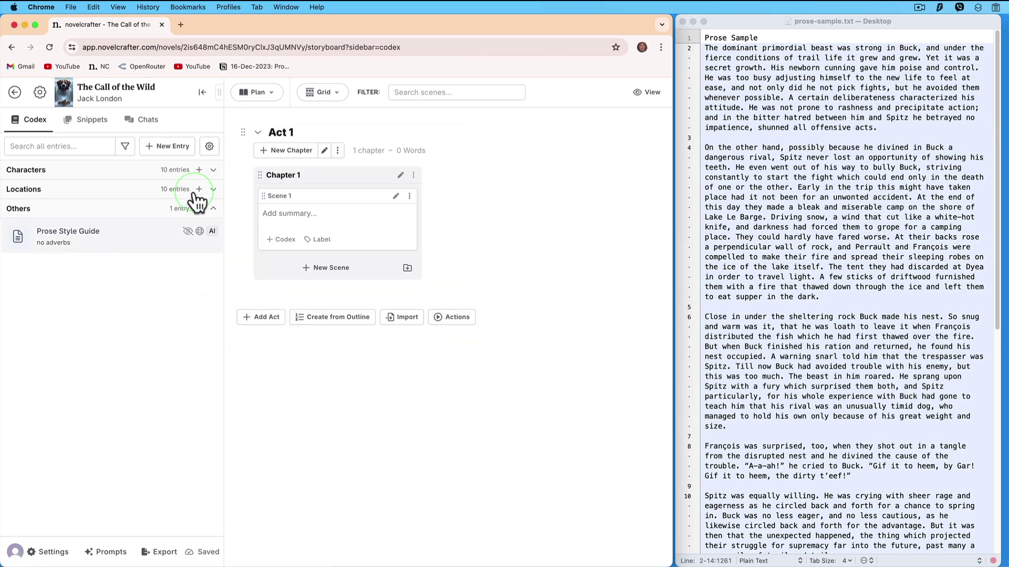
# - Create an Other codex entry named 'JL Style Guide', tagged AI, with description 'no adverbs'
pyautogui.click(174, 149)
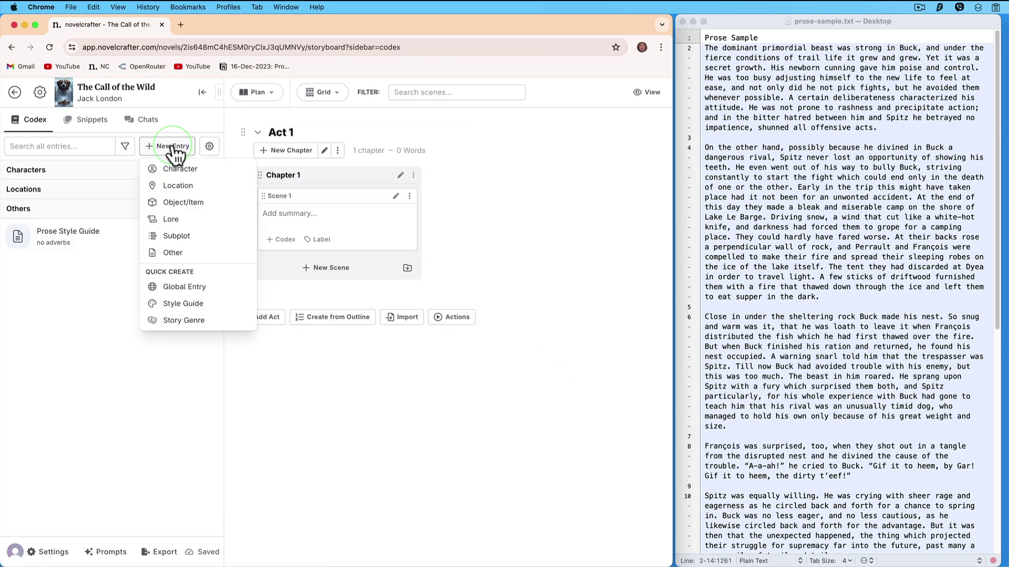
pyautogui.click(194, 257)
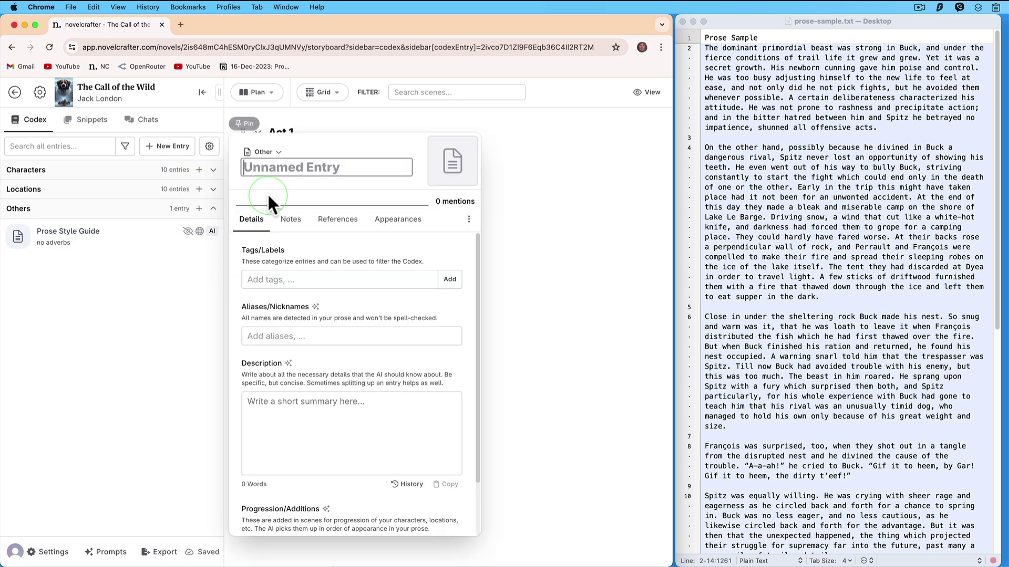
pyautogui.write('JL St')
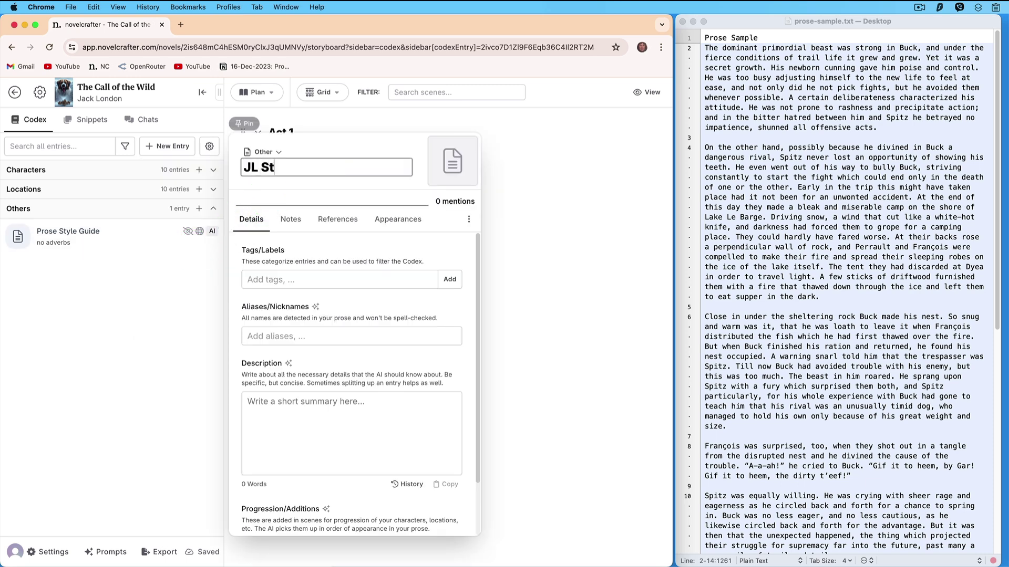
pyautogui.write('yle Guide')
pyautogui.click(271, 279)
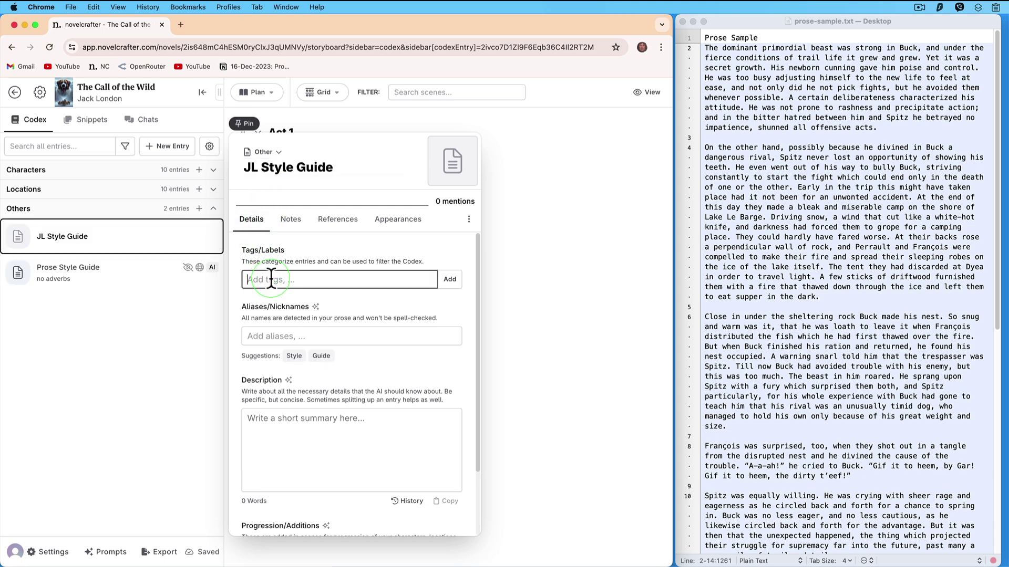
pyautogui.write('AI')
pyautogui.click(282, 415)
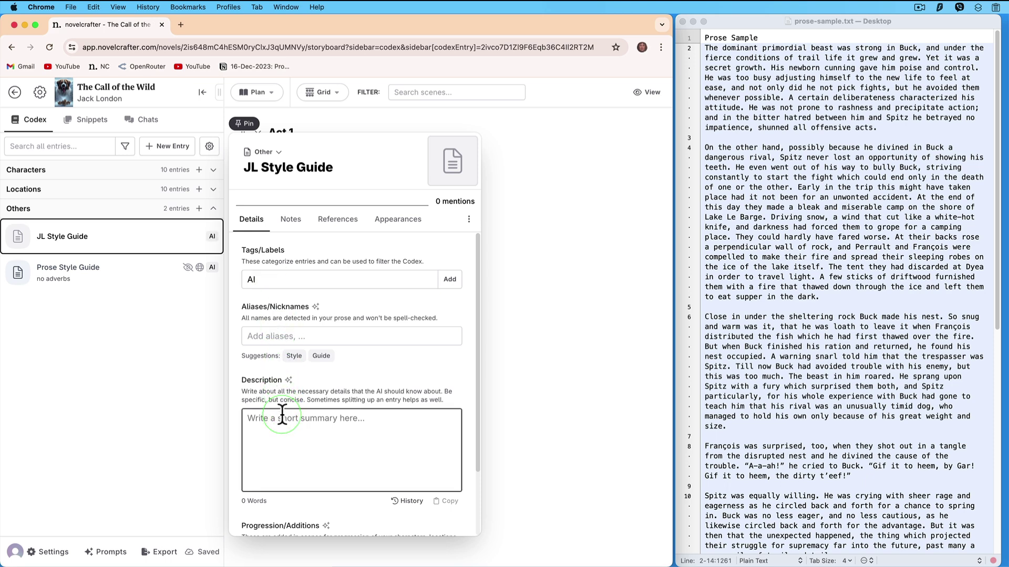
pyautogui.write('no adv')
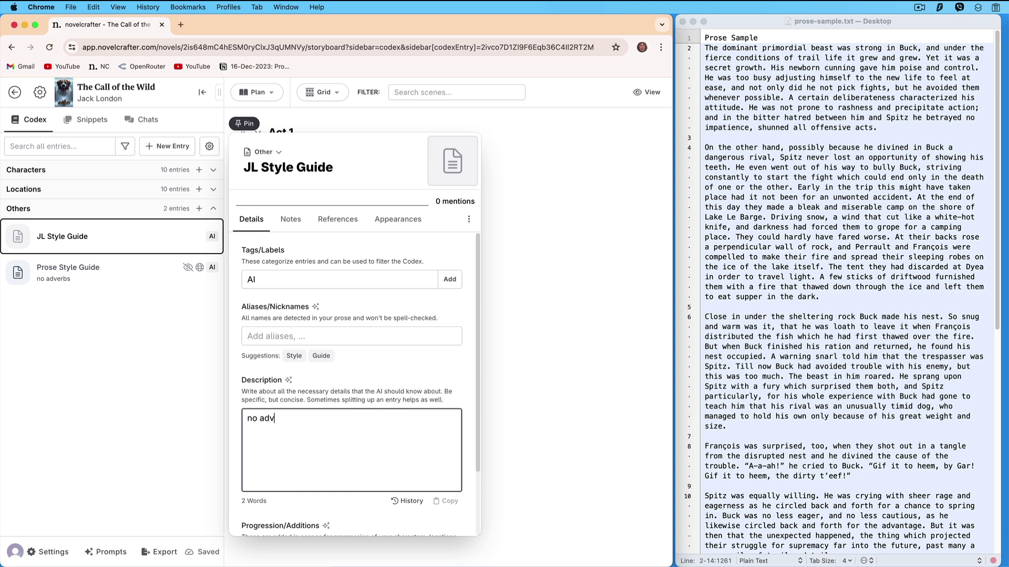
pyautogui.write('erbs')
# - Set JL Style Guide to Always include and Don't automatically track, then close it
pyautogui.click(339, 219)
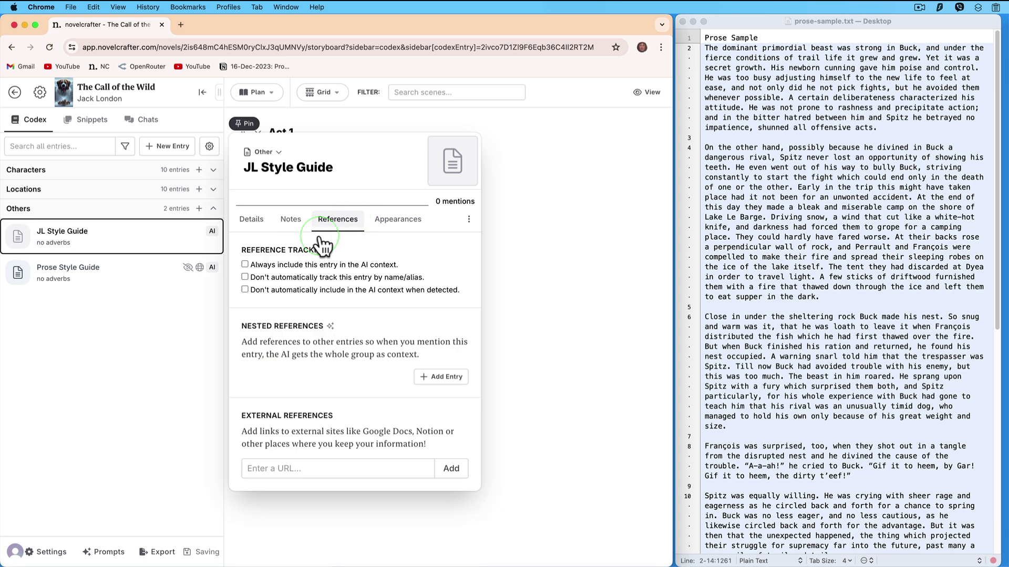
pyautogui.click(244, 264)
pyautogui.click(245, 277)
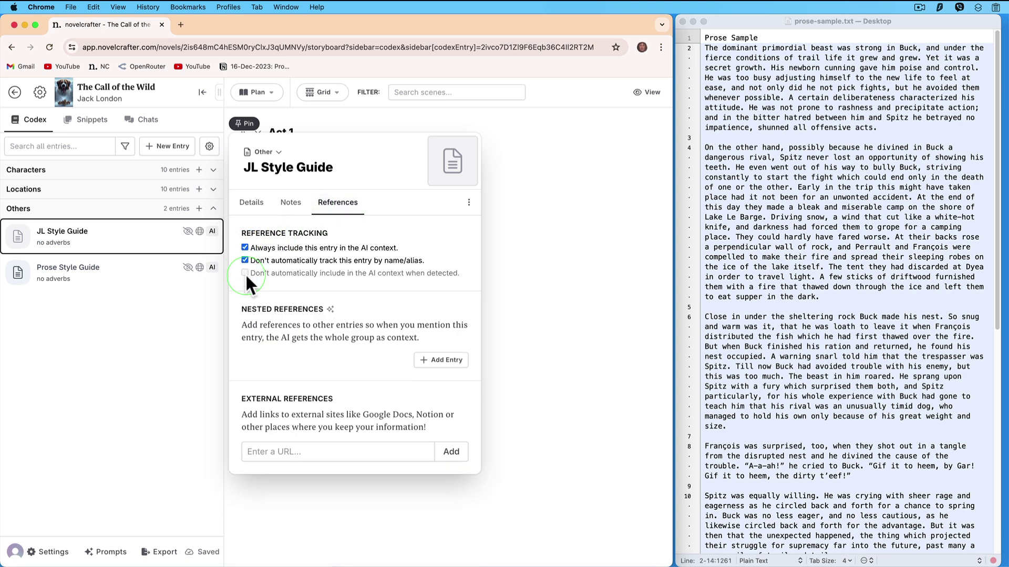
pyautogui.click(514, 328)
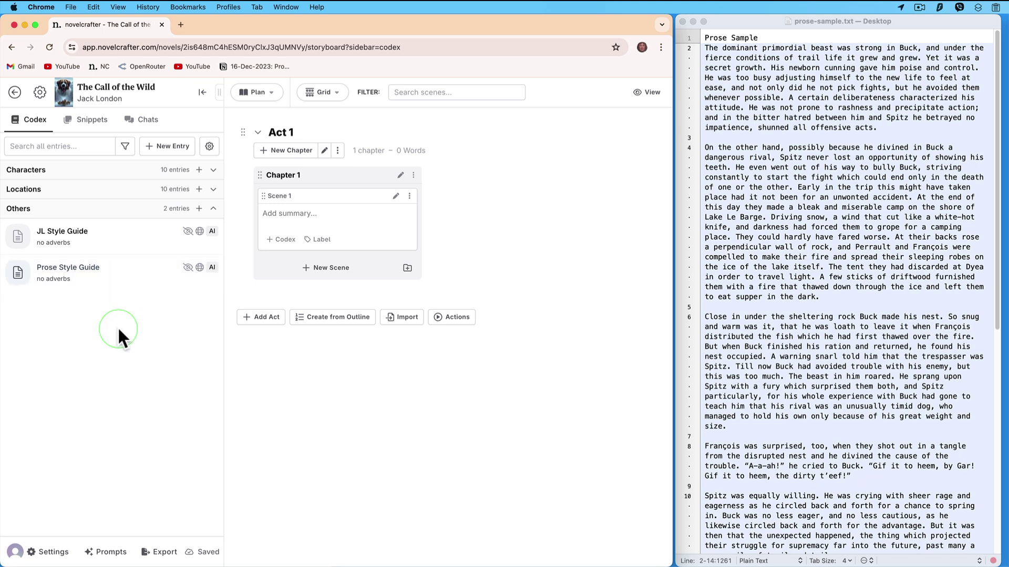
# - Delete the Prose Style Guide codex entry and confirm the deletion
pyautogui.click(129, 277)
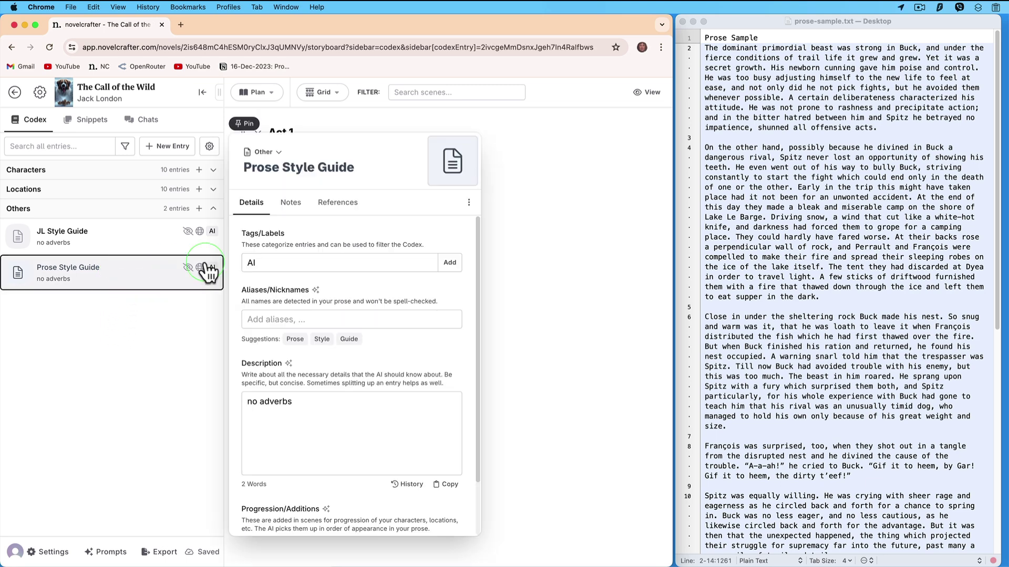
pyautogui.click(468, 203)
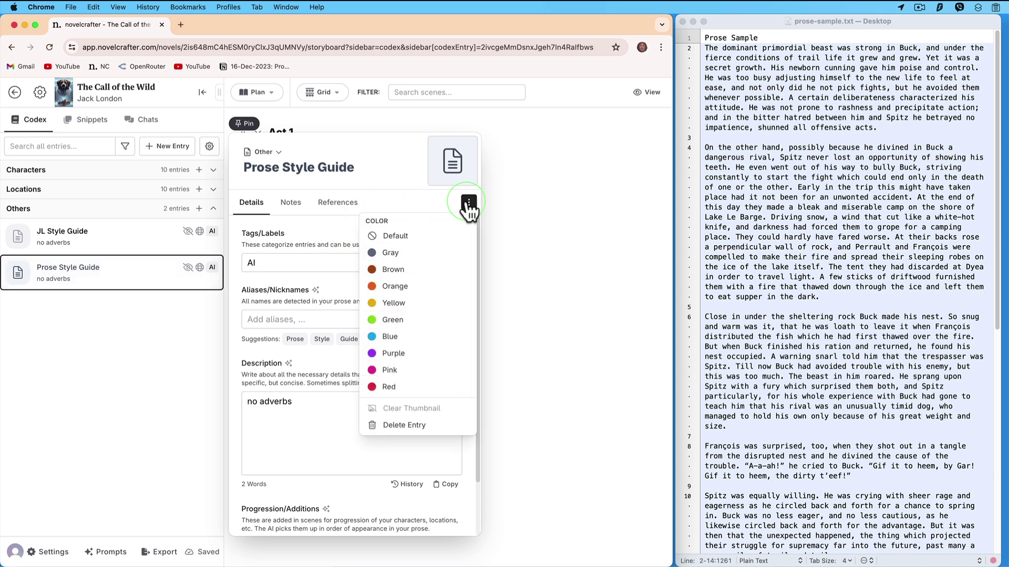
pyautogui.click(410, 426)
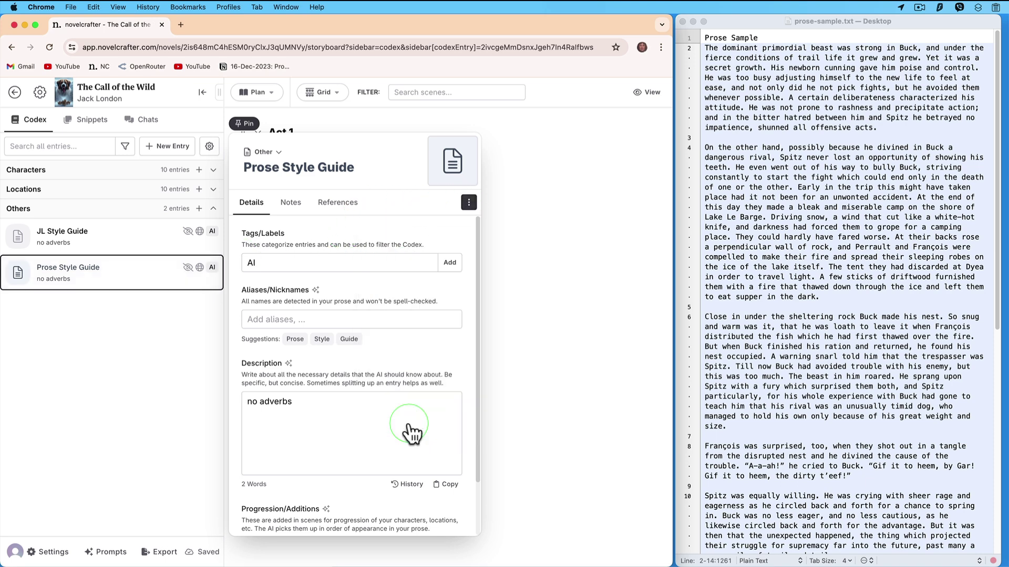
pyautogui.click(453, 194)
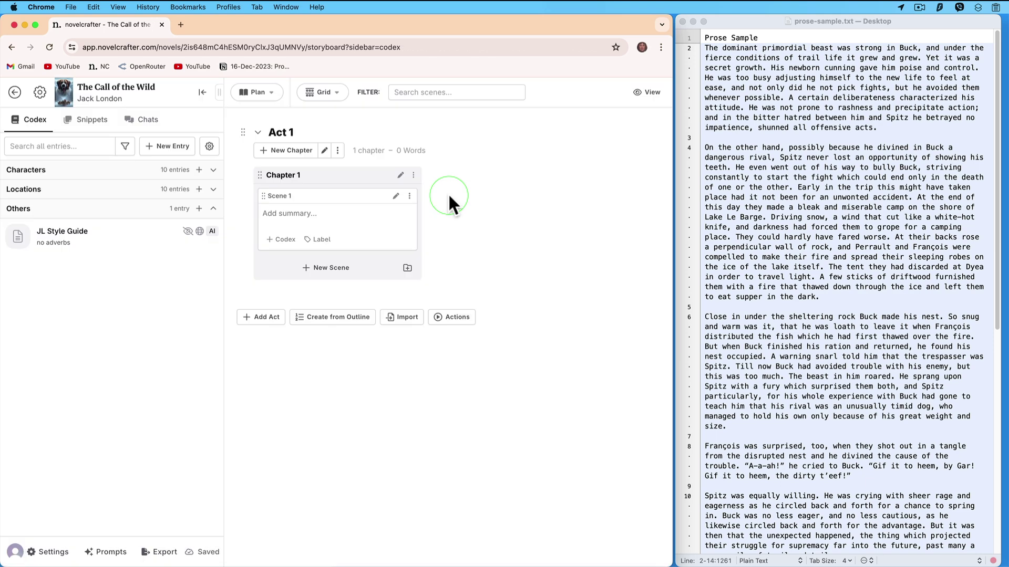
# - Create a new chat thread named 'make style guide' running on Claude 3 - Haiku
pyautogui.click(149, 121)
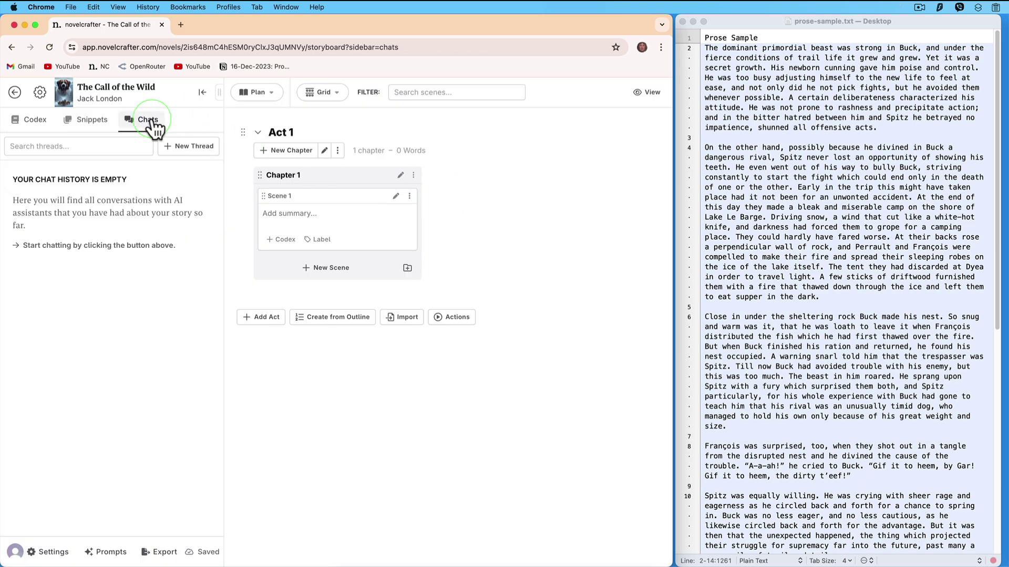
pyautogui.click(191, 150)
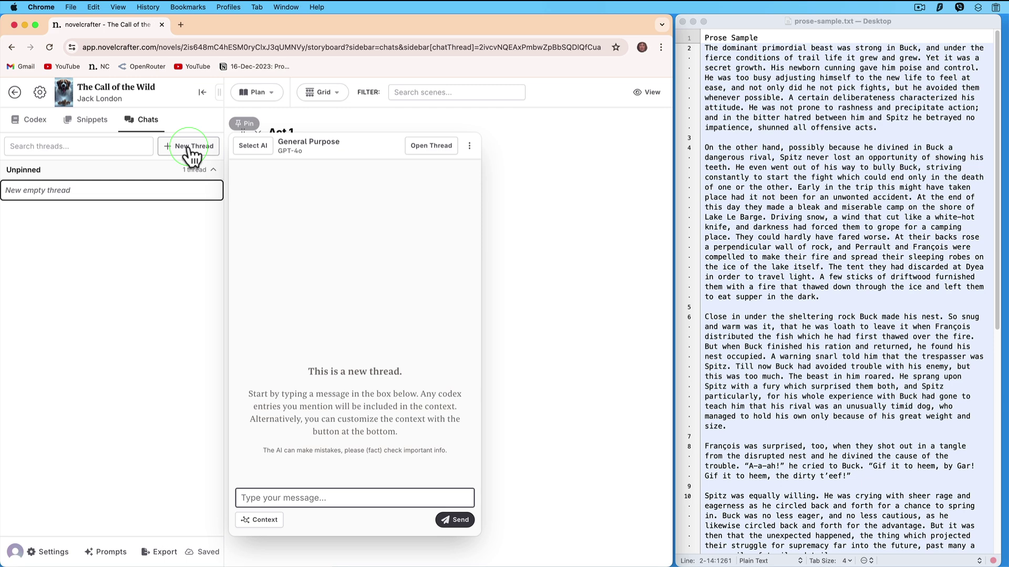
pyautogui.click(440, 147)
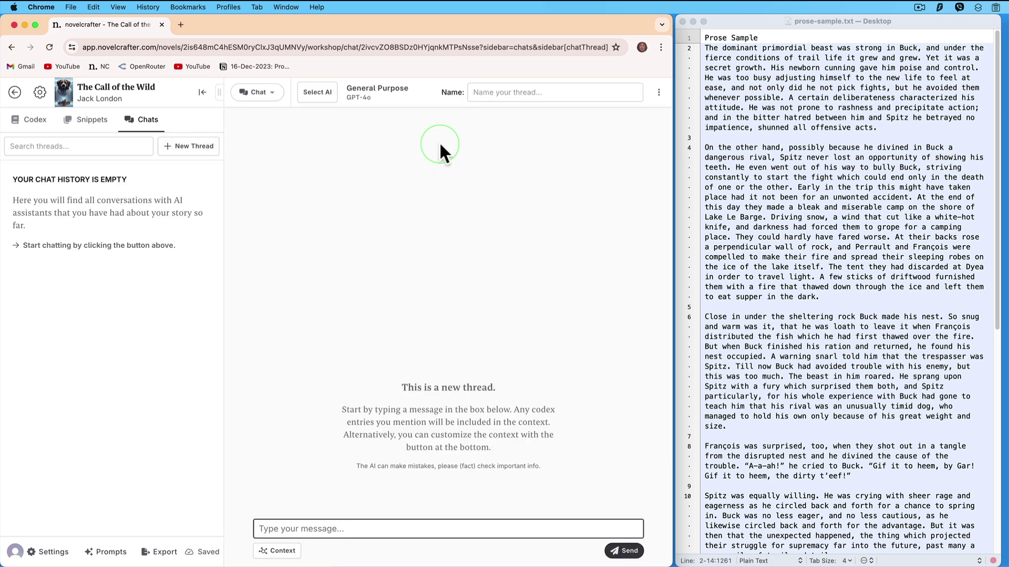
pyautogui.click(500, 96)
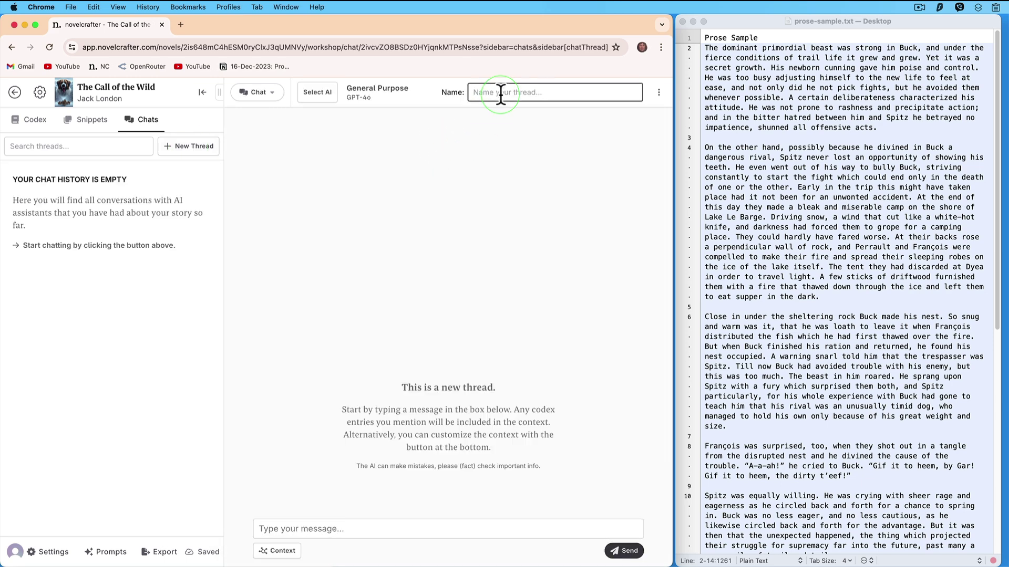
pyautogui.write('make style guide')
pyautogui.click(378, 93)
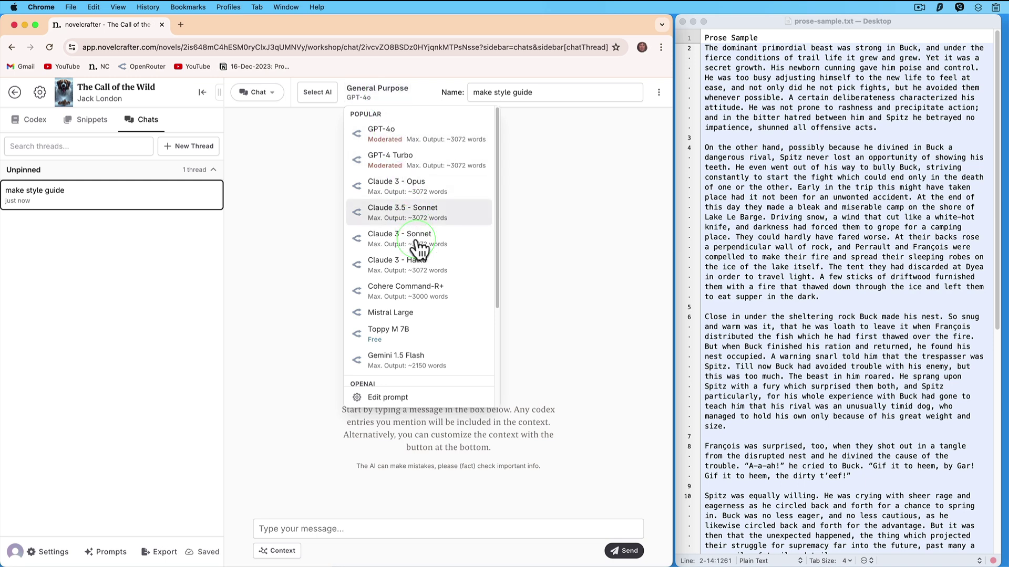
pyautogui.click(418, 263)
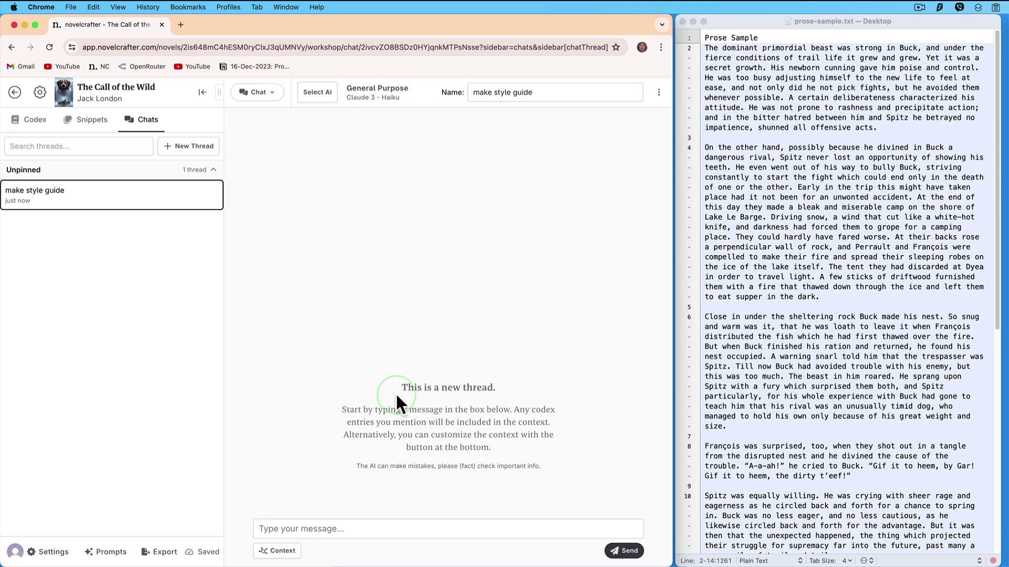
pyautogui.click(354, 523)
# - Paste the style-guide prompt, replace [PROSE SAMPLE] with the copied prose sample, and send it
pyautogui.write('Write a style guide as a list of general prompts. Do not mention any specific characters or locations. The style guide should be based on the following text: [PROSE SAMPLE]')
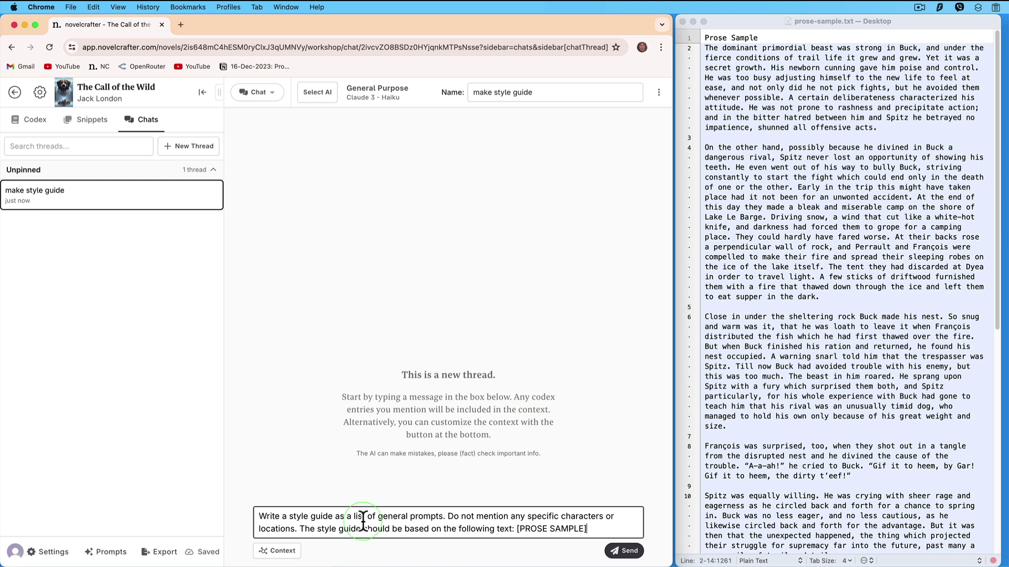
pyautogui.click(745, 22)
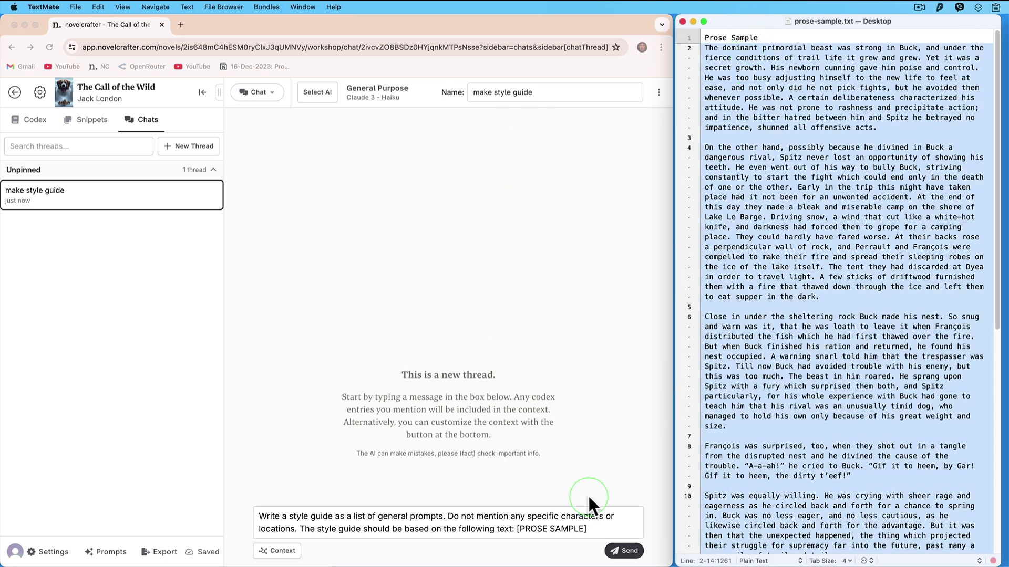
pyautogui.click(606, 517)
pyautogui.moveTo(585, 528); pyautogui.dragTo(519, 528)
pyautogui.press('super+v')
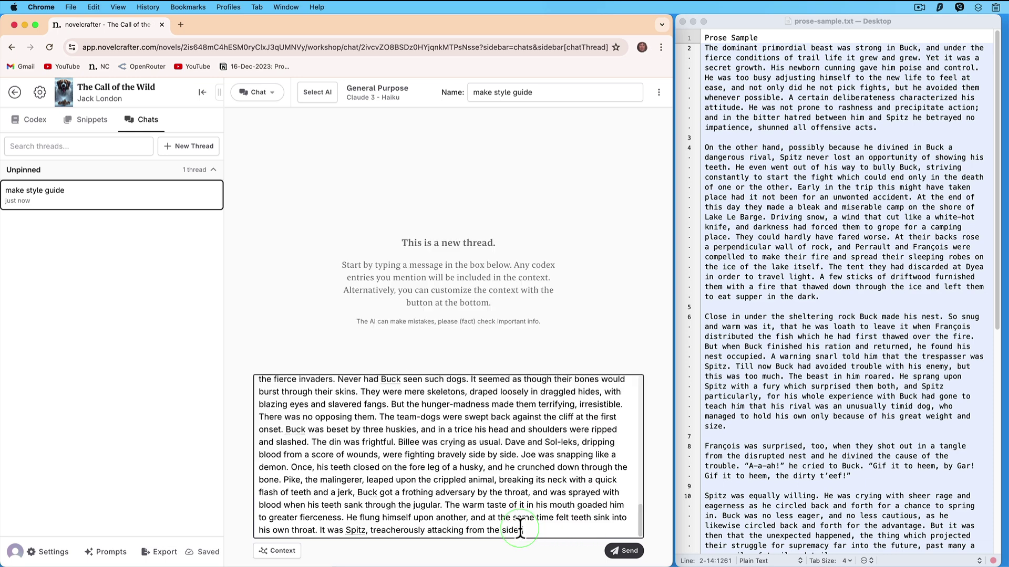
pyautogui.click(628, 551)
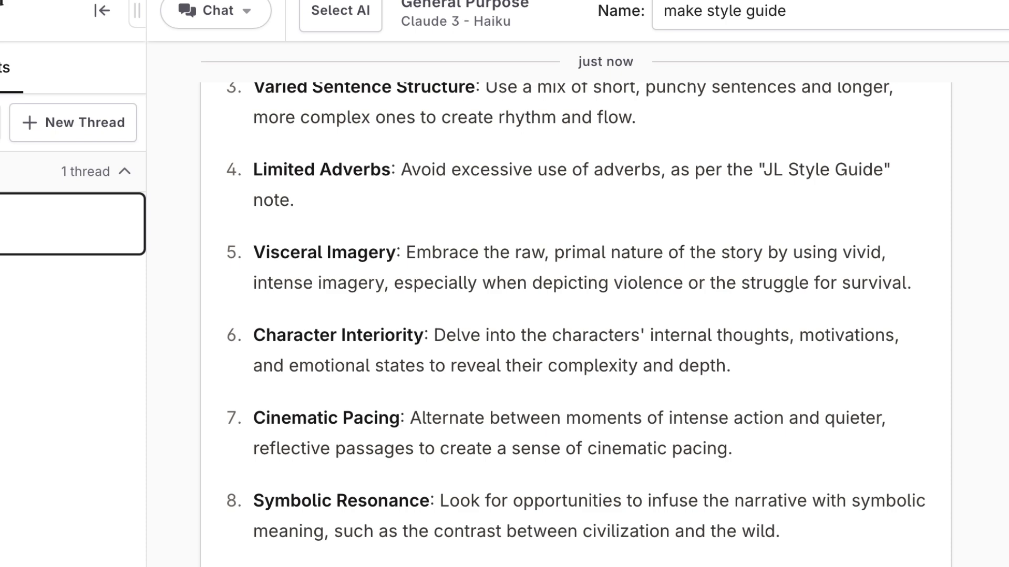
# - Select all ten guidelines in the AI reply, 'Show, Don't Tell' through 'Consistent Voice'
pyautogui.scroll(4, 575, 325)
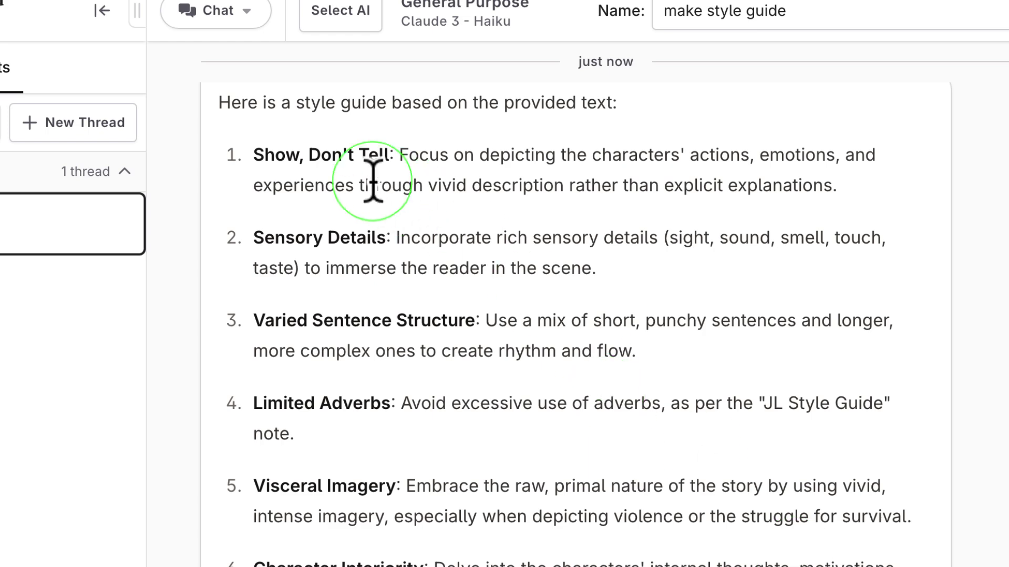
pyautogui.moveTo(259, 158); pyautogui.dragTo(578, 566)
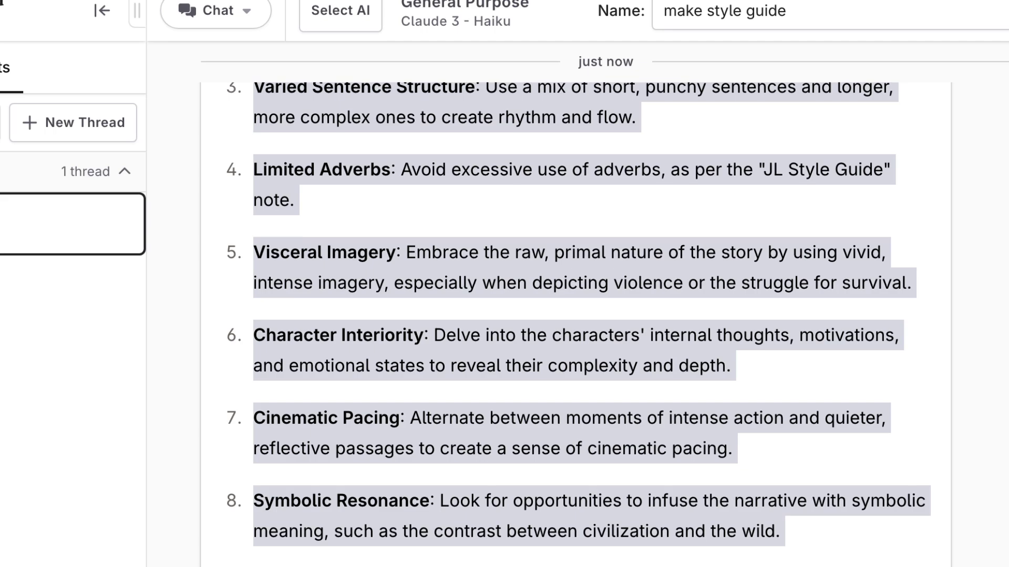
pyautogui.moveTo(578, 566); pyautogui.dragTo(430, 421)
pyautogui.press('super+c')
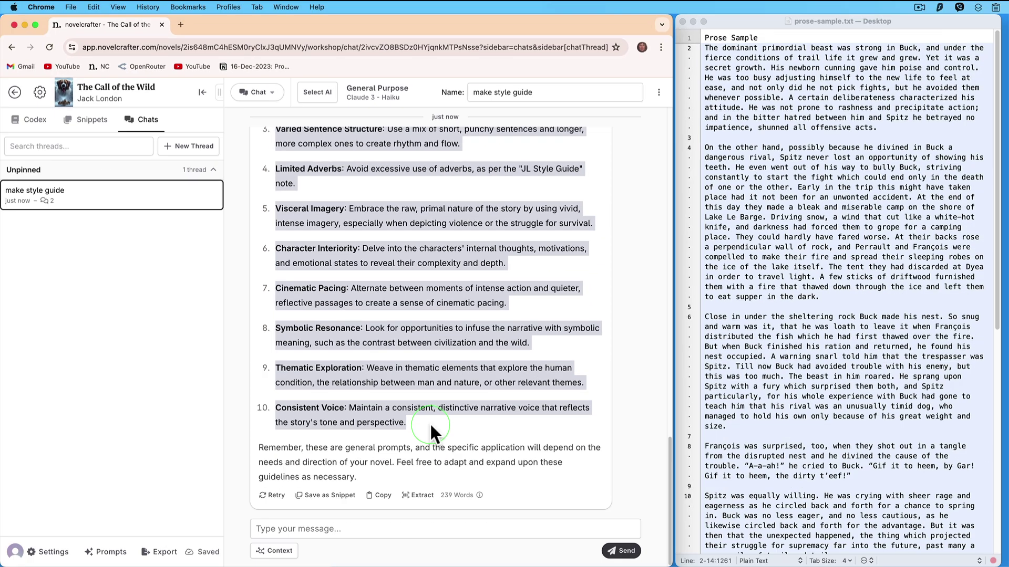
# - In the Codex's JL Style Guide entry, replace 'no adverbs' with the pasted ten-guideline AI style guide
pyautogui.click(49, 125)
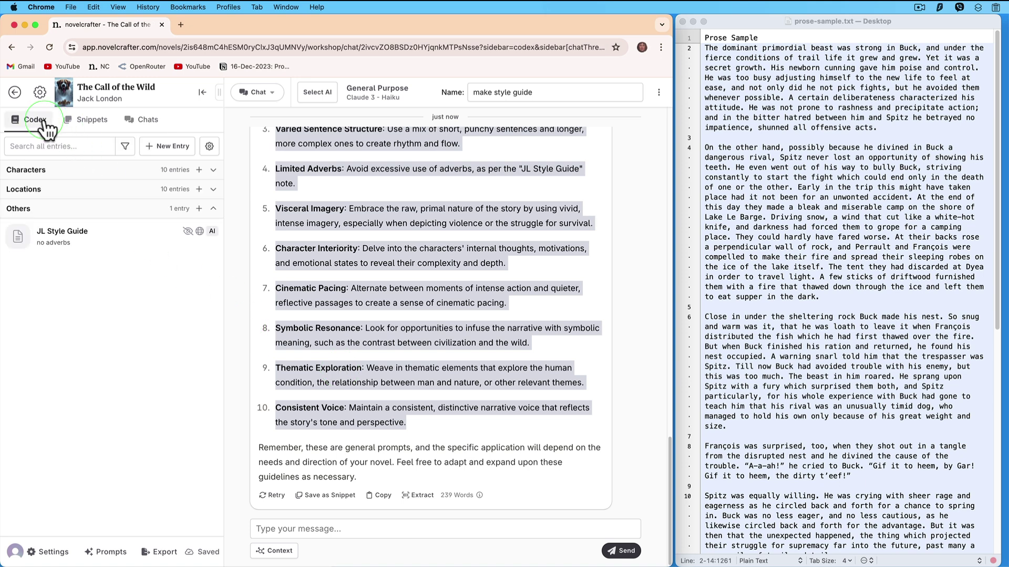
pyautogui.click(78, 235)
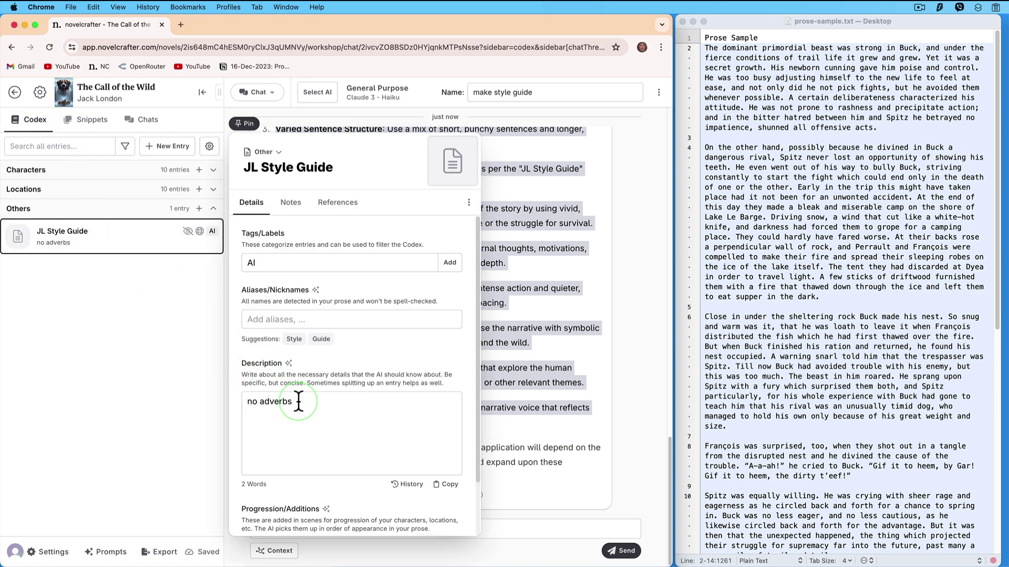
pyautogui.moveTo(298, 400); pyautogui.dragTo(243, 401)
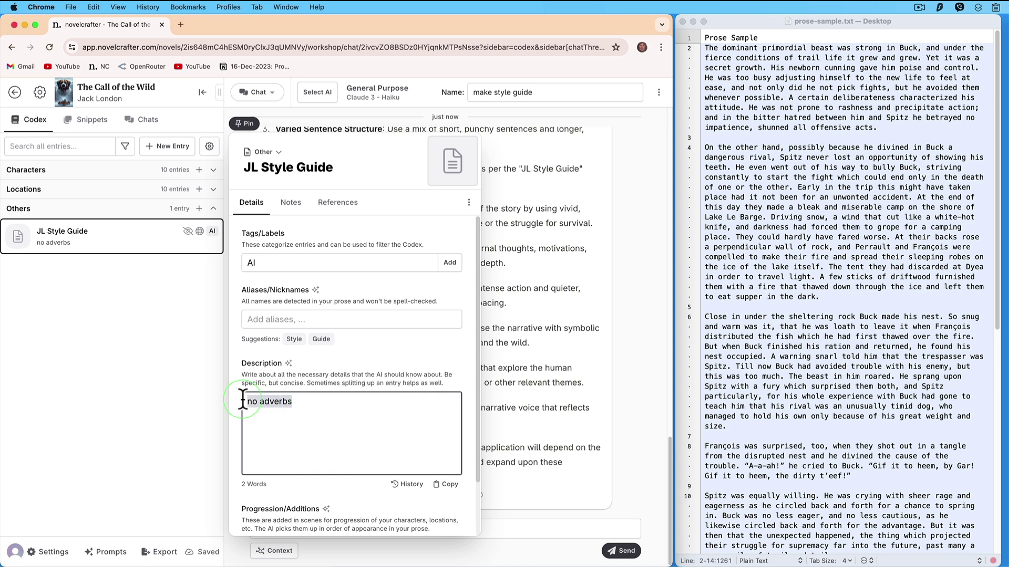
pyautogui.press('BackSpace')
pyautogui.press('super+v')
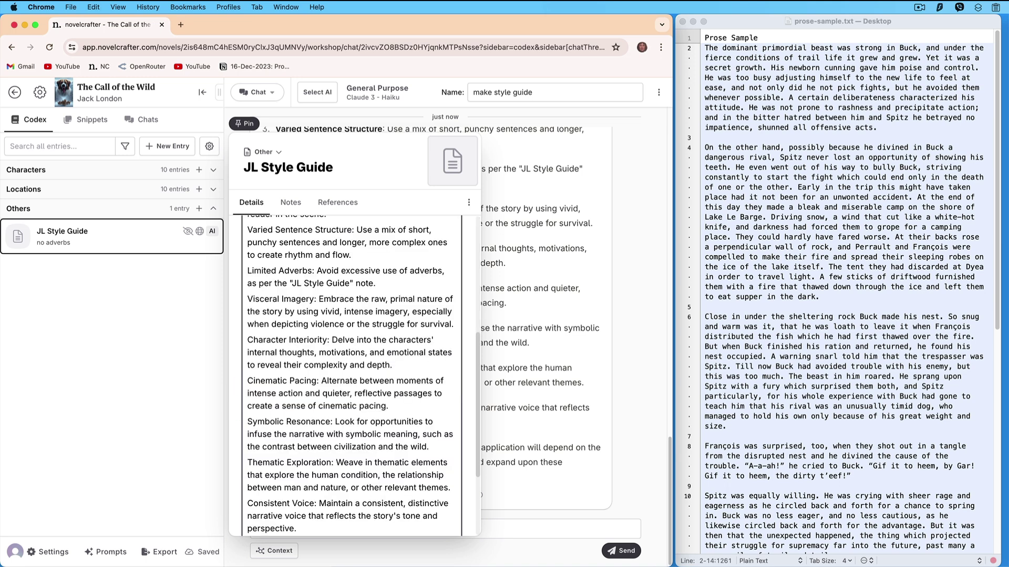
pyautogui.scroll(-3, 338, 378)
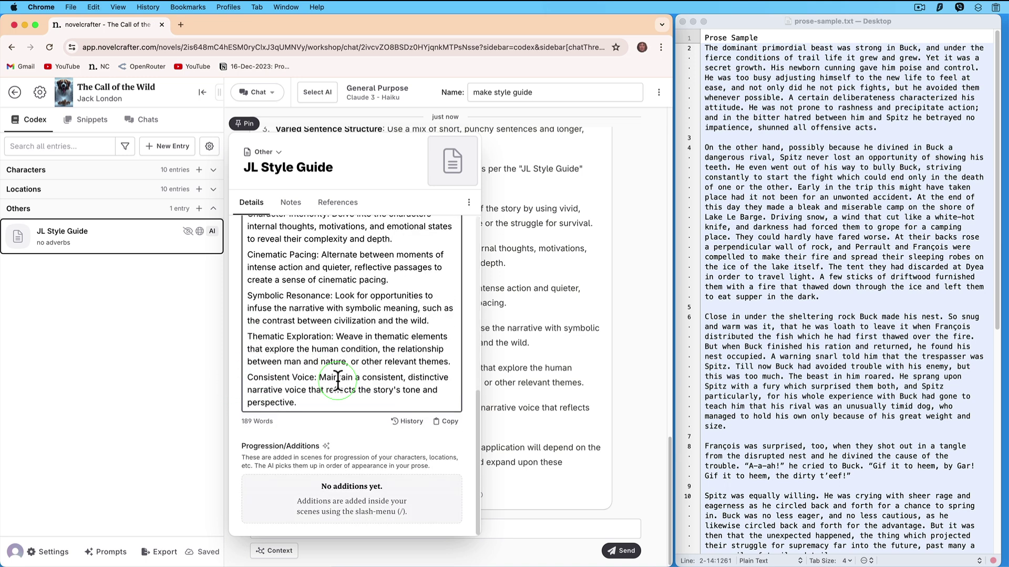
pyautogui.click(588, 305)
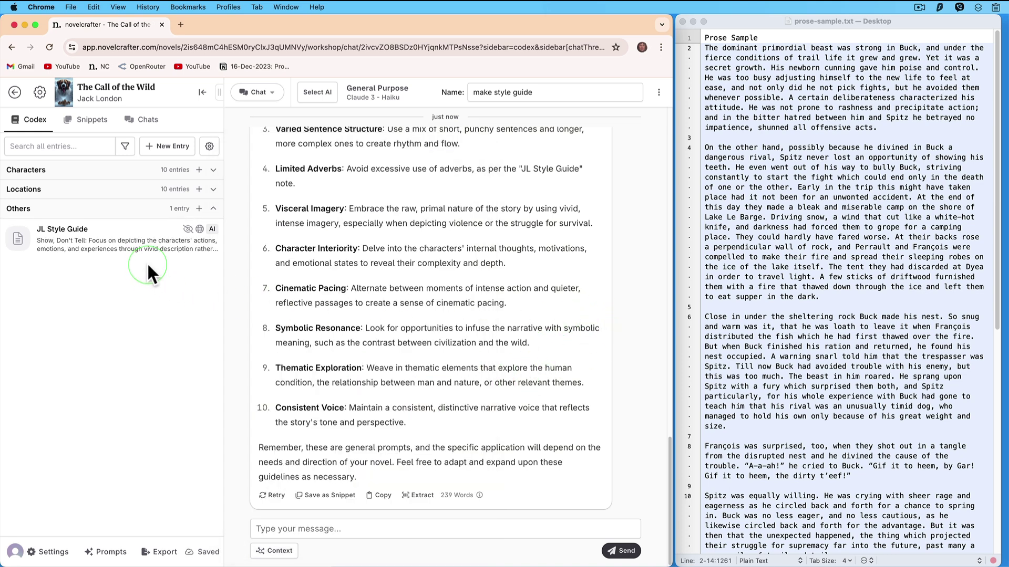
# - Switch to the Plan view and open Chapter 1 Scene 1 for writing
pyautogui.click(271, 94)
pyautogui.click(262, 115)
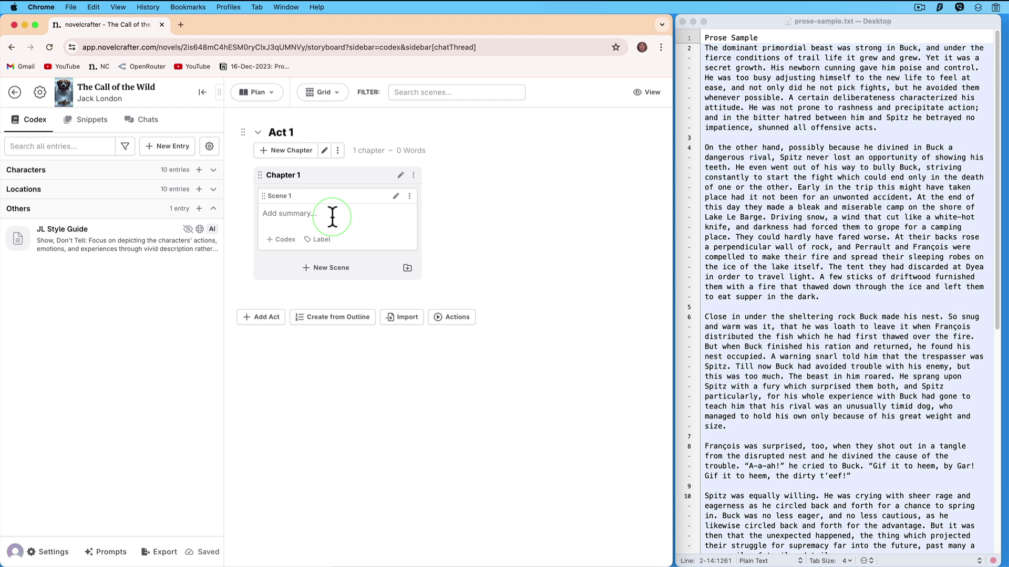
pyautogui.click(396, 198)
# - Insert a scene beat: 'Buck became furious when he saw what the other dogs have done to Curly.'
pyautogui.click(355, 298)
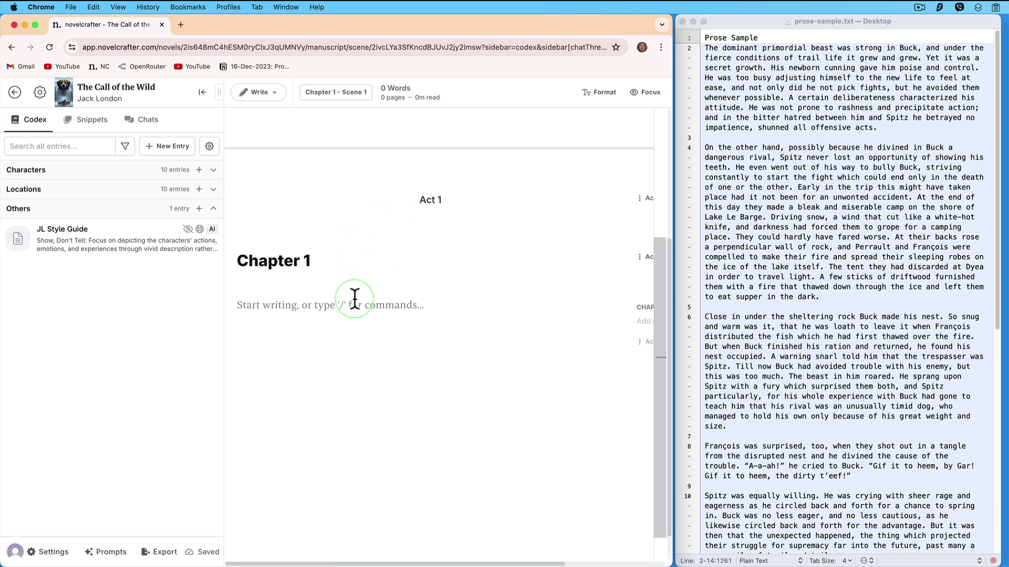
pyautogui.write('/')
pyautogui.click(349, 350)
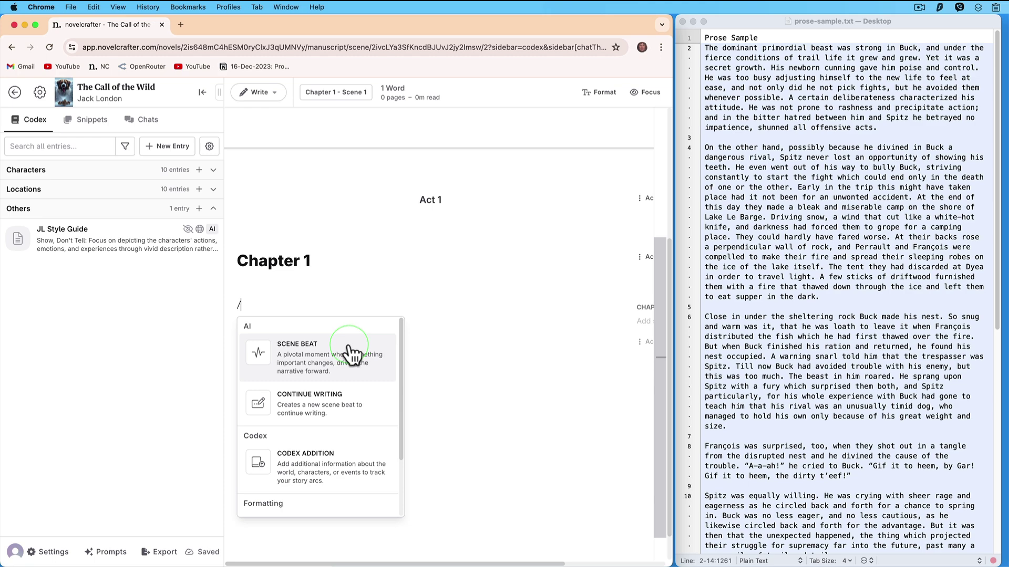
pyautogui.write('Buck became furious when he saw what the other dogs have done to Curly.')
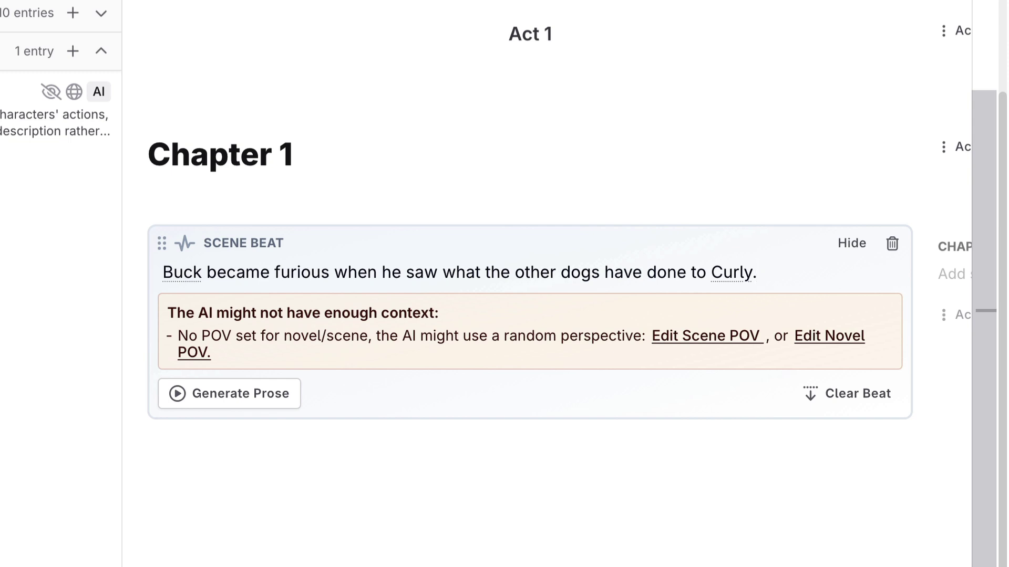
pyautogui.click(218, 398)
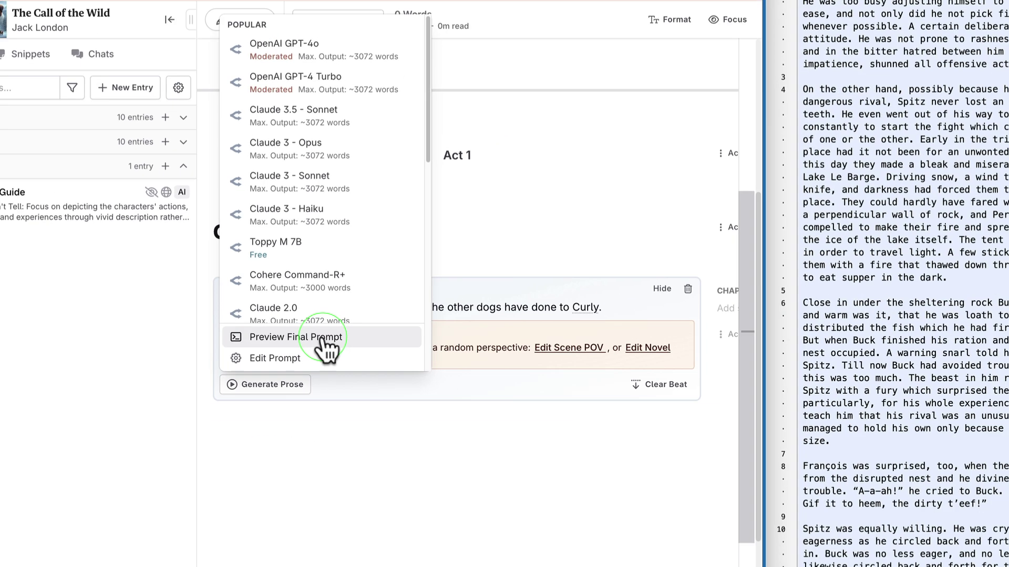
pyautogui.click(318, 318)
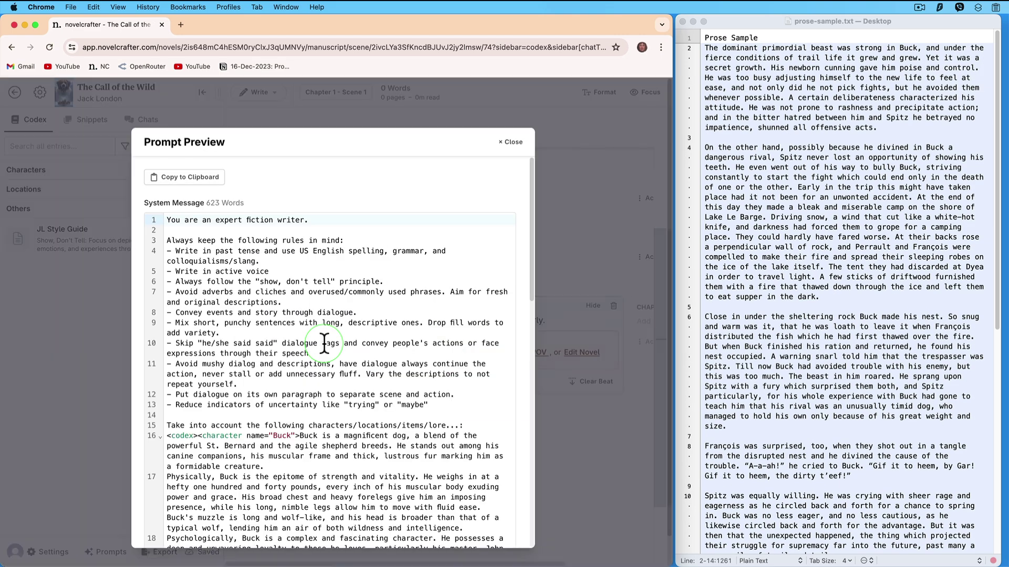
pyautogui.scroll(-10, 324, 347)
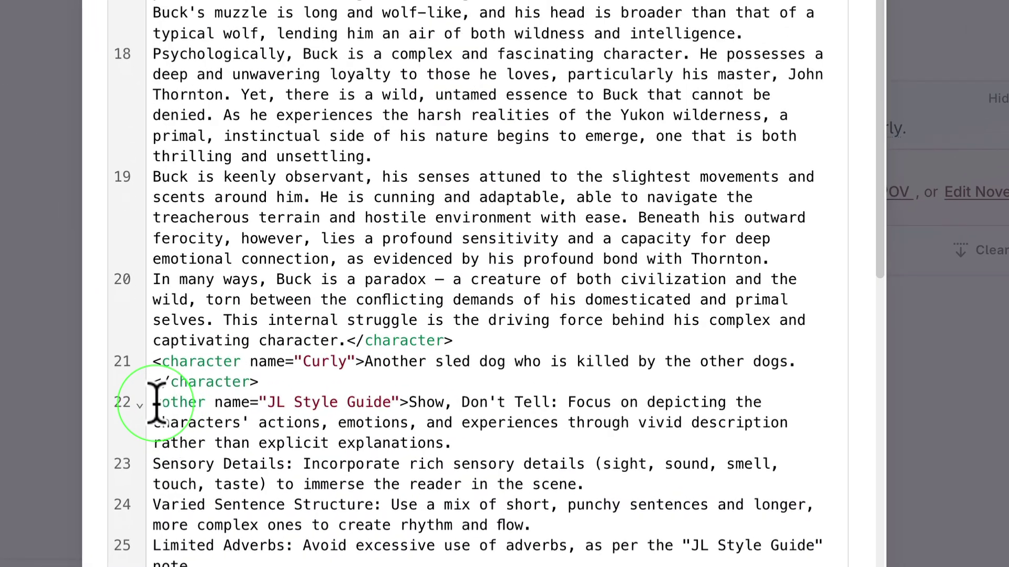
pyautogui.click(170, 467)
pyautogui.moveTo(156, 420); pyautogui.dragTo(153, 565)
pyautogui.scroll(-5, 152, 556)
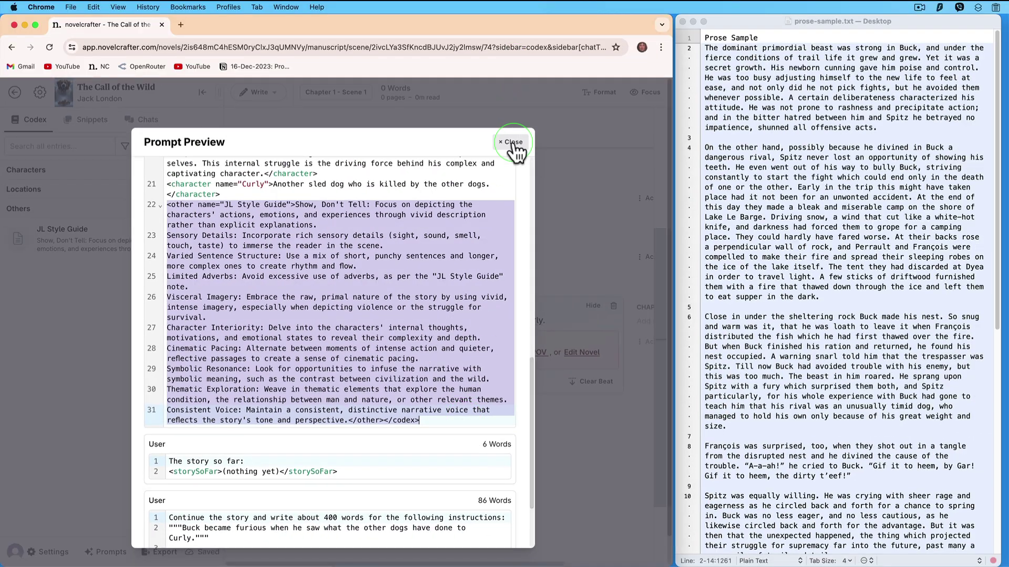
pyautogui.click(512, 144)
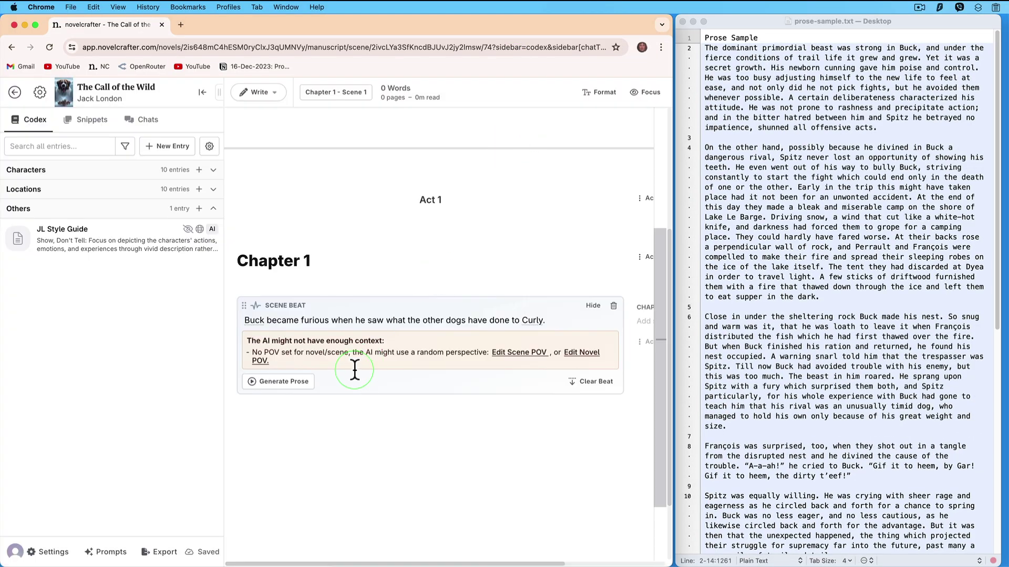
# - Generate prose for the Buck and Curly scene beat using Claude 3 - Haiku
pyautogui.click(302, 383)
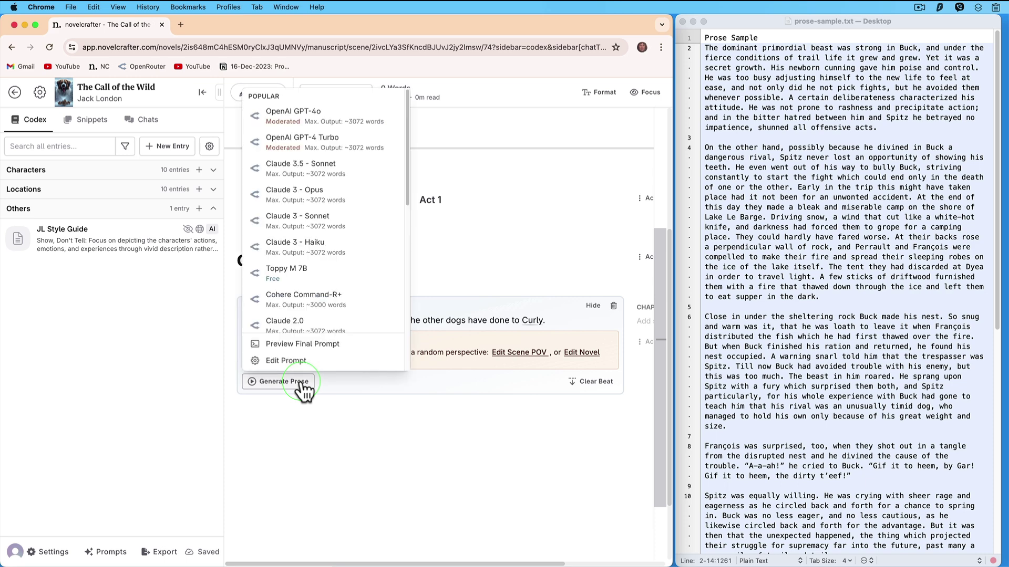
pyautogui.click(357, 249)
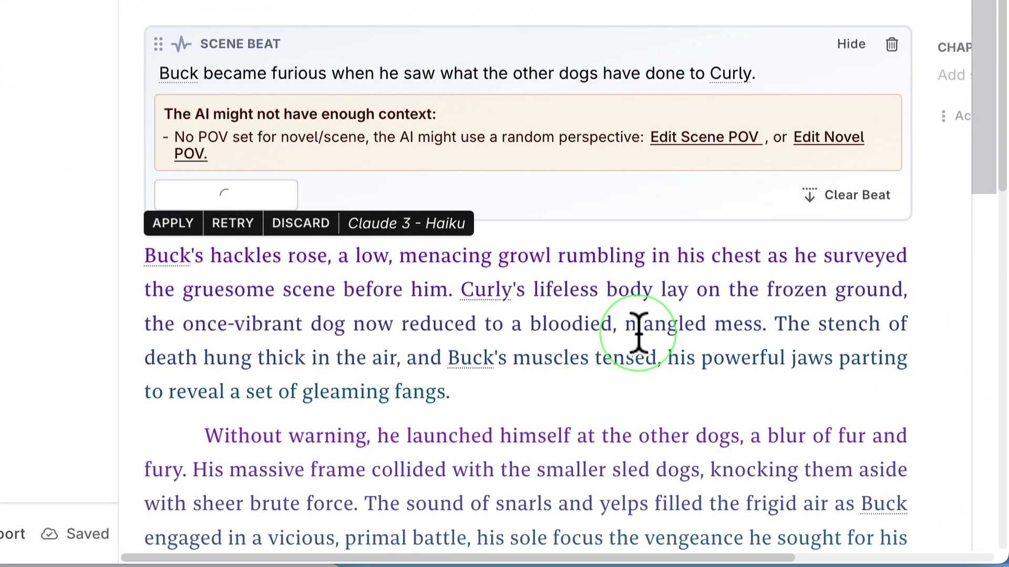
pyautogui.scroll(-5, 636, 331)
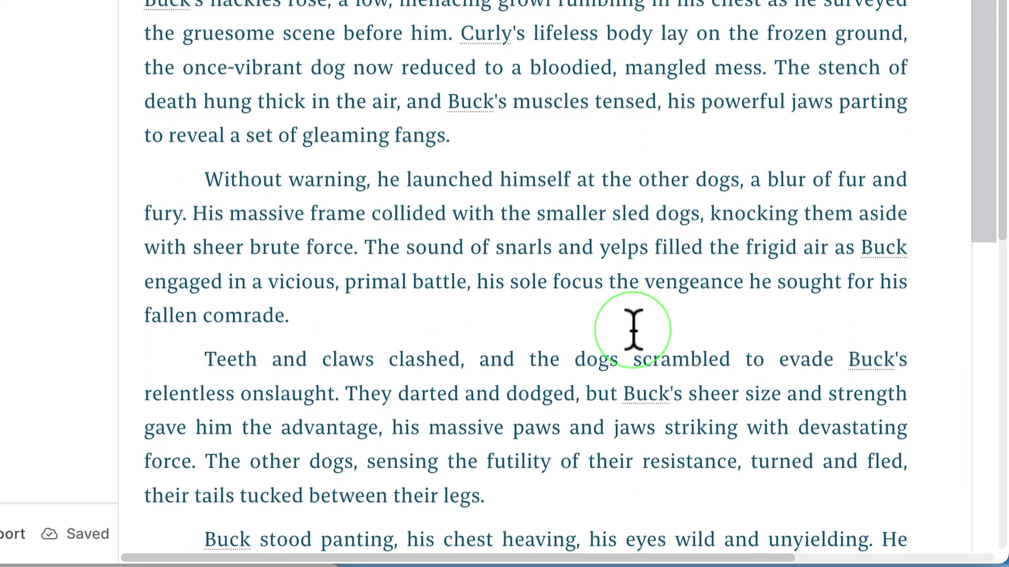